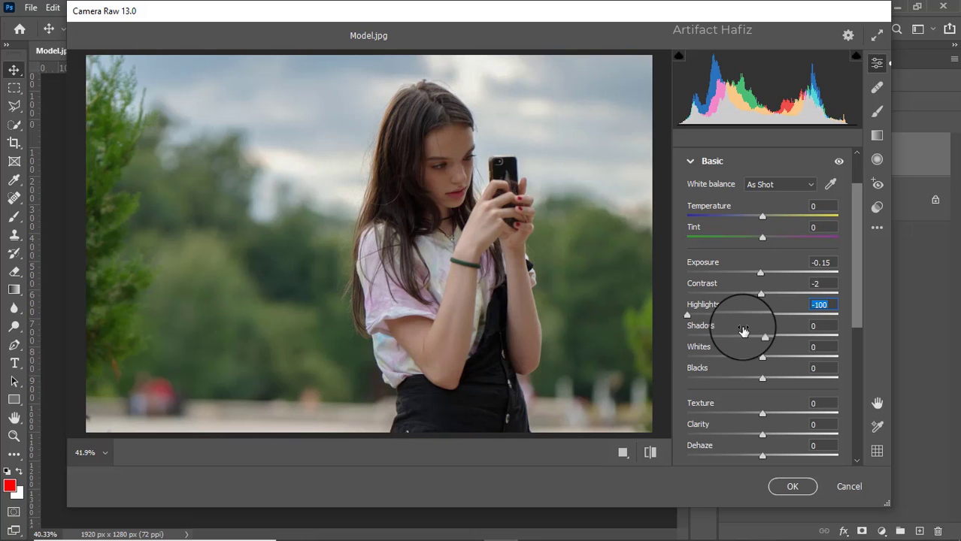
# Step: Set the photo's Shadows to +8, Whites to +12, Blacks to -10, Clarity to +3 and Texture to -2
pyautogui.moveTo(763, 338); pyautogui.dragTo(755, 379)
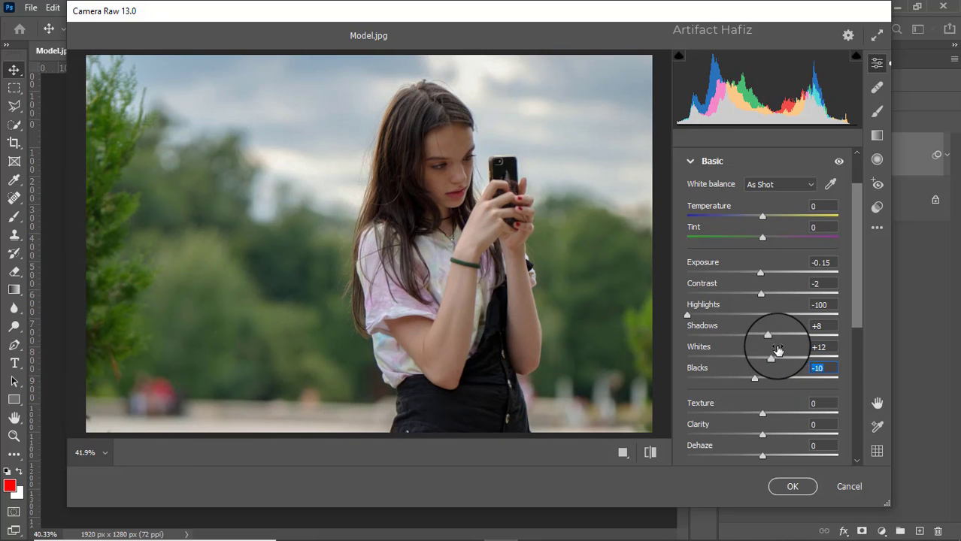
pyautogui.scroll(-2, 773, 364)
pyautogui.moveTo(764, 371); pyautogui.dragTo(766, 364)
pyautogui.doubleClick(765, 367)
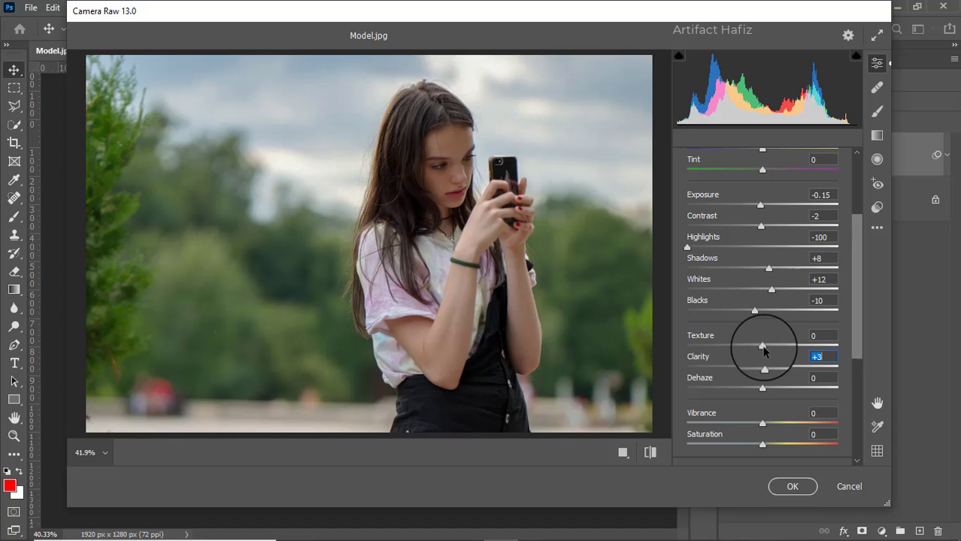
pyautogui.click(762, 346)
pyautogui.moveTo(763, 348)
pyautogui.mouseDown()
pyautogui.moveTo(750, 355)
pyautogui.moveTo(762, 360)
pyautogui.mouseUp()
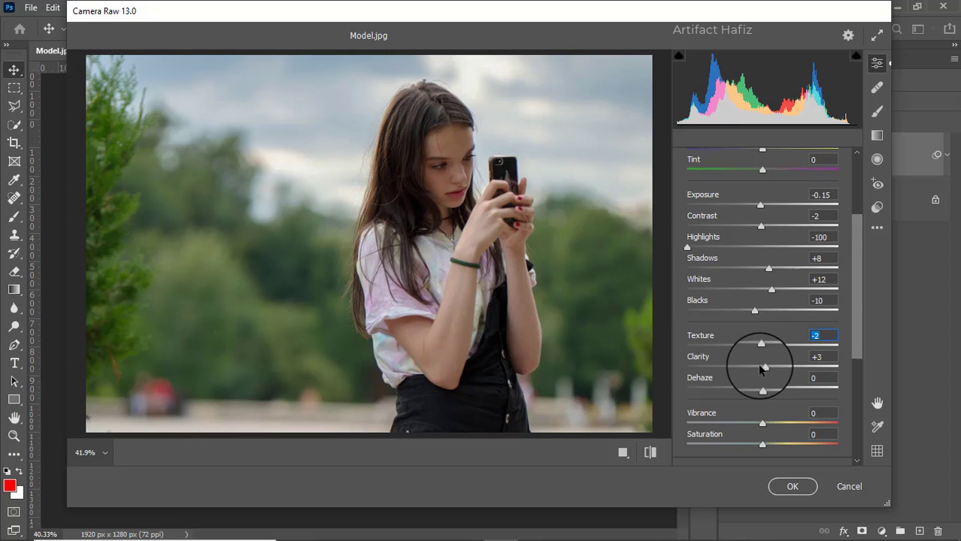
# Step: Shift the white point of the photo's point curve to input 247, output 255
pyautogui.scroll(-3, 762, 353)
pyautogui.scroll(-1, 759, 349)
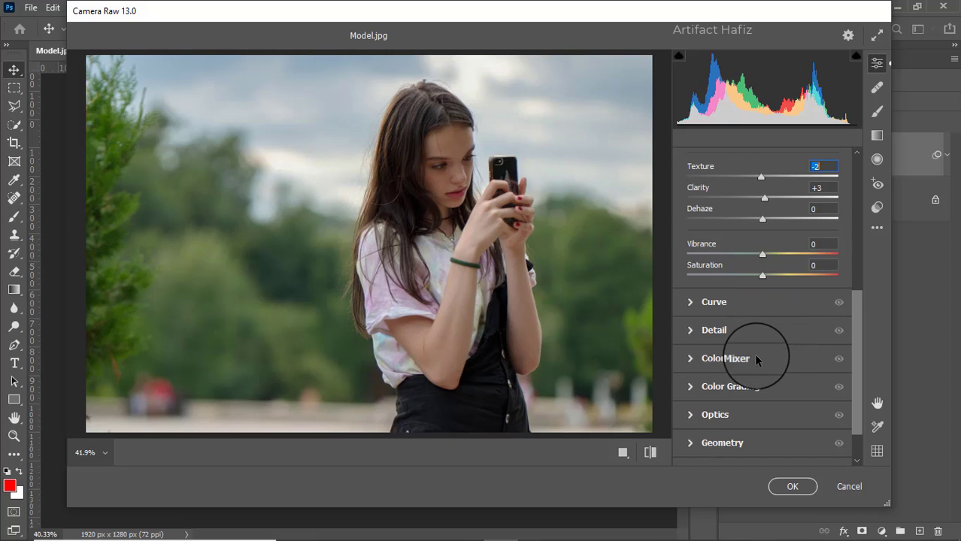
pyautogui.click(692, 302)
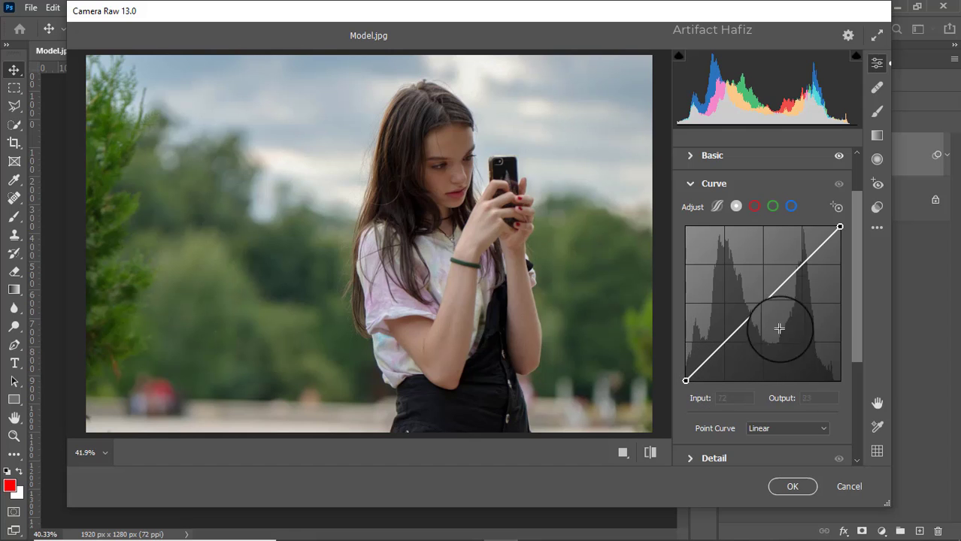
pyautogui.moveTo(838, 226); pyautogui.dragTo(834, 229)
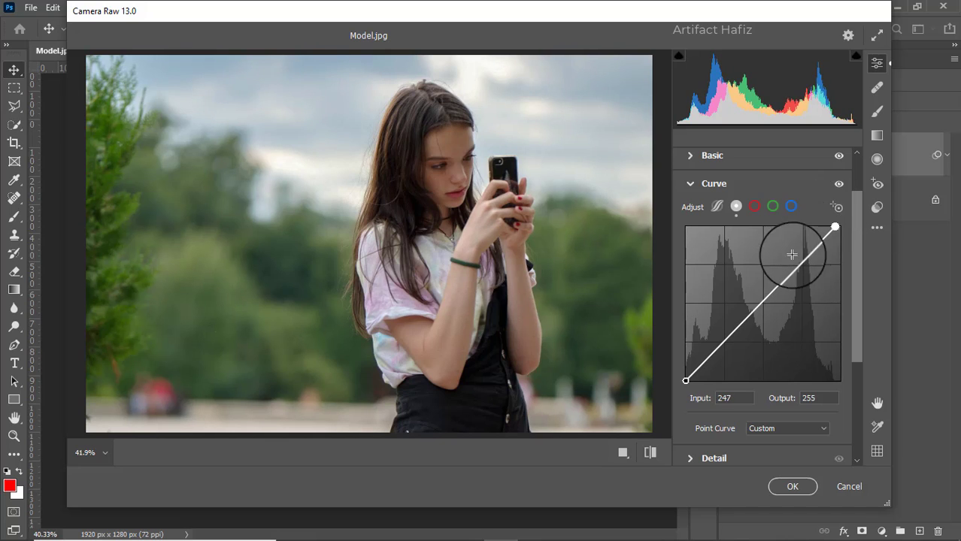
# Step: Set the photo's Sharpening to 9 and Noise Reduction to 7
pyautogui.scroll(-3, 790, 251)
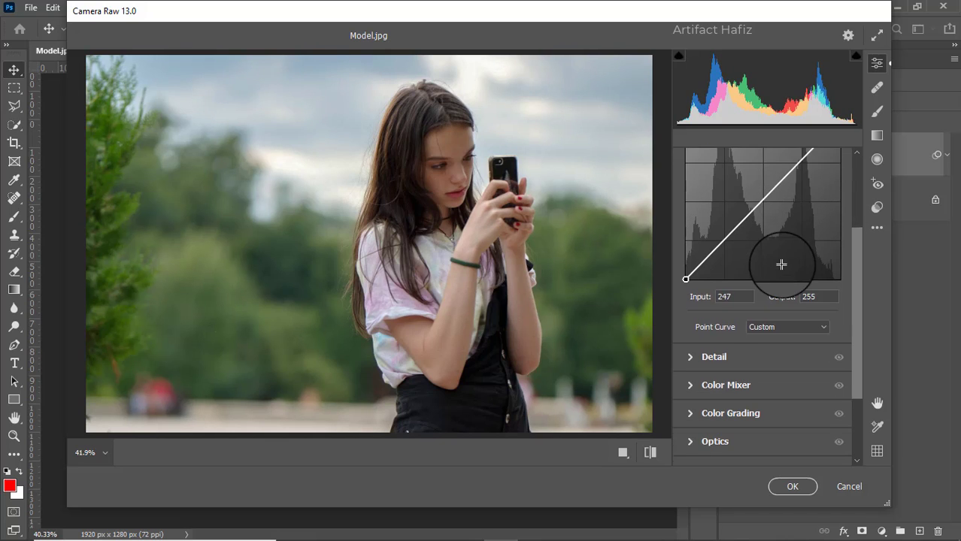
pyautogui.click(691, 358)
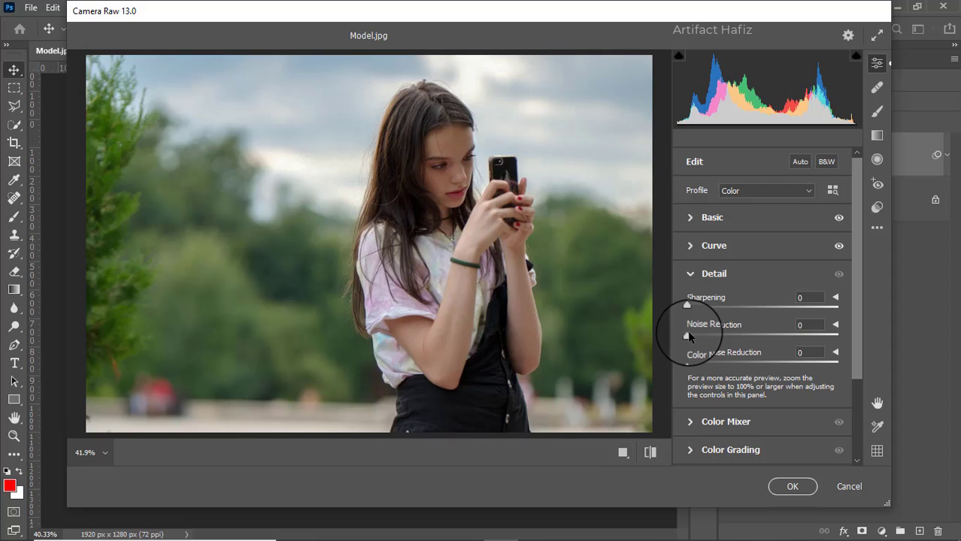
pyautogui.moveTo(696, 330)
pyautogui.mouseDown()
pyautogui.moveTo(697, 304)
pyautogui.moveTo(710, 304)
pyautogui.moveTo(698, 315)
pyautogui.mouseUp()
# Step: Set the HSL saturation of Reds to +8, Oranges to +6, Yellows to -100 and Greens to -28
pyautogui.scroll(-3, 749, 293)
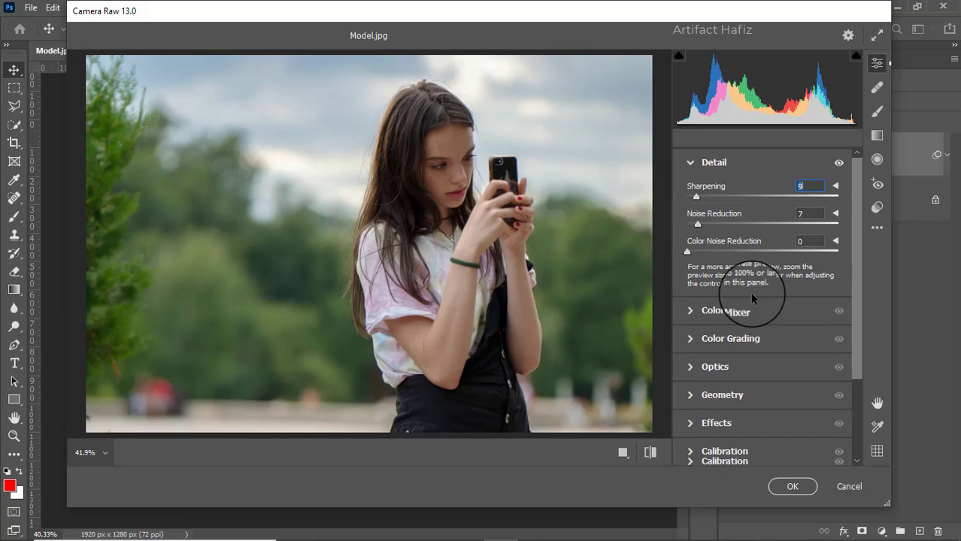
pyautogui.click(692, 311)
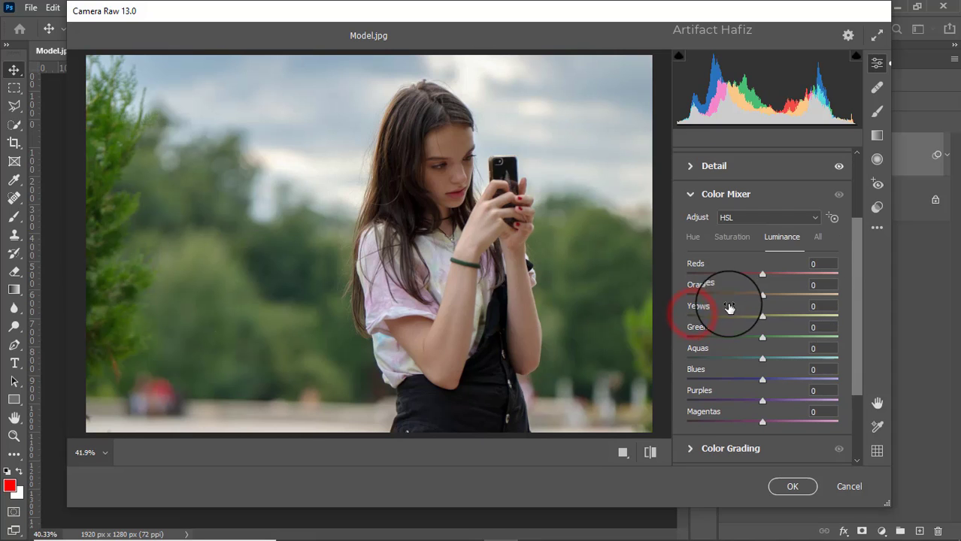
pyautogui.click(741, 238)
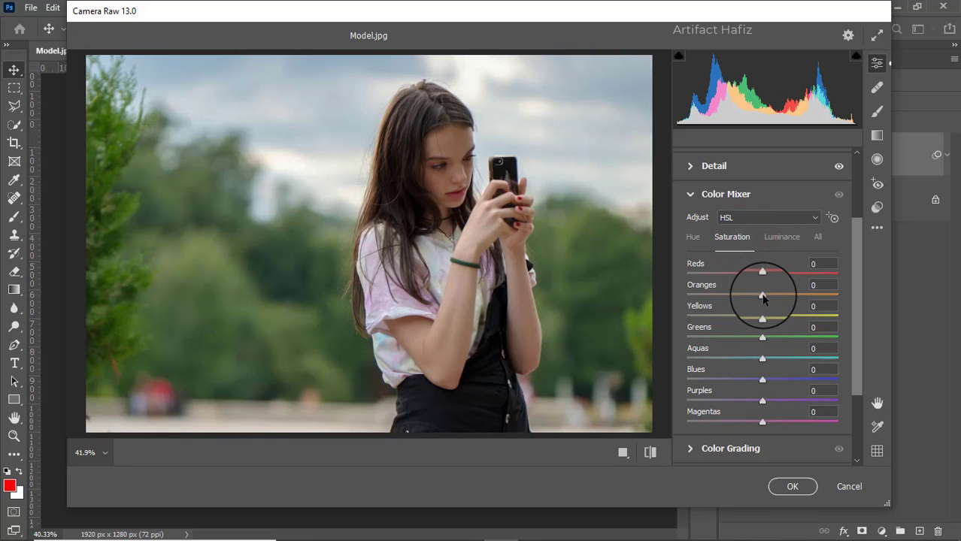
pyautogui.moveTo(749, 294); pyautogui.dragTo(768, 317)
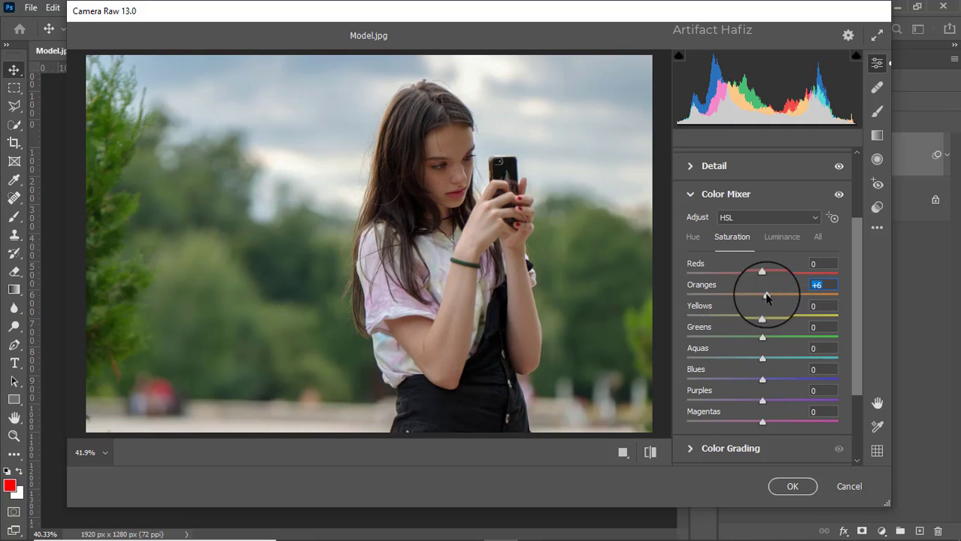
pyautogui.moveTo(762, 273)
pyautogui.mouseDown()
pyautogui.moveTo(729, 275)
pyautogui.moveTo(768, 273)
pyautogui.mouseUp()
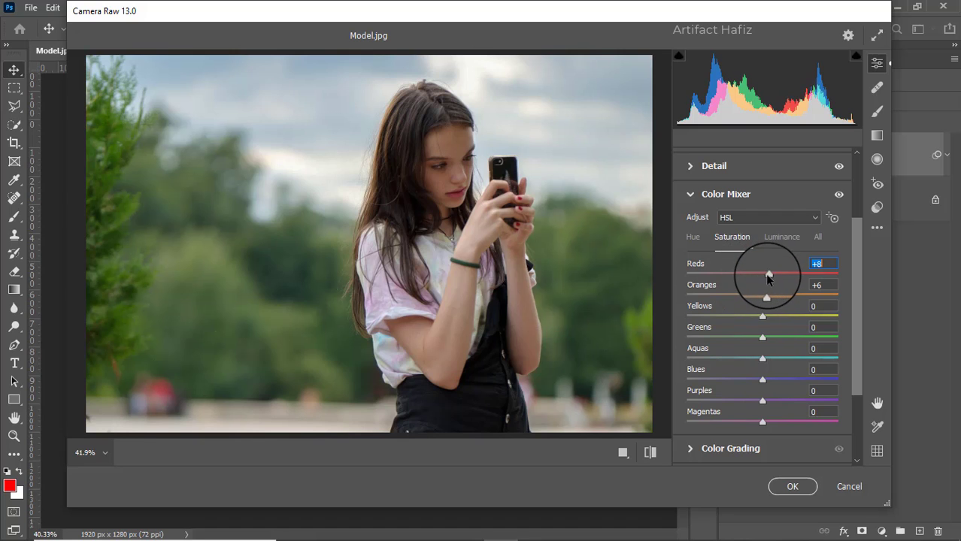
pyautogui.moveTo(759, 316); pyautogui.dragTo(654, 326)
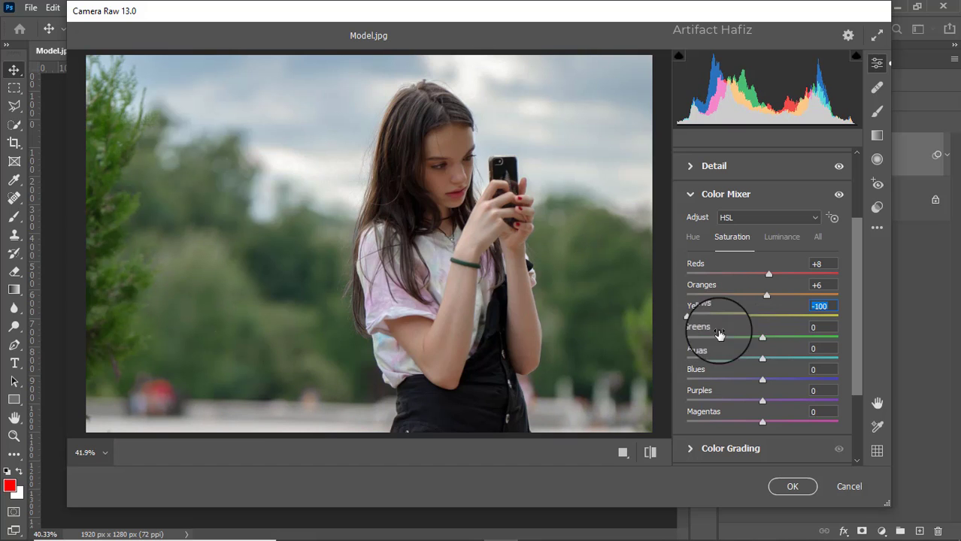
pyautogui.moveTo(759, 338); pyautogui.dragTo(729, 342)
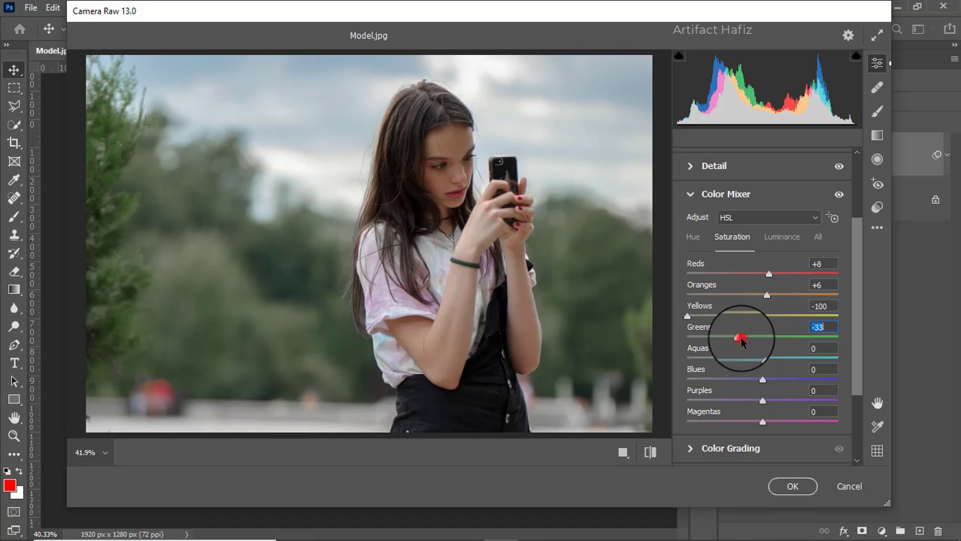
pyautogui.moveTo(741, 340); pyautogui.dragTo(745, 341)
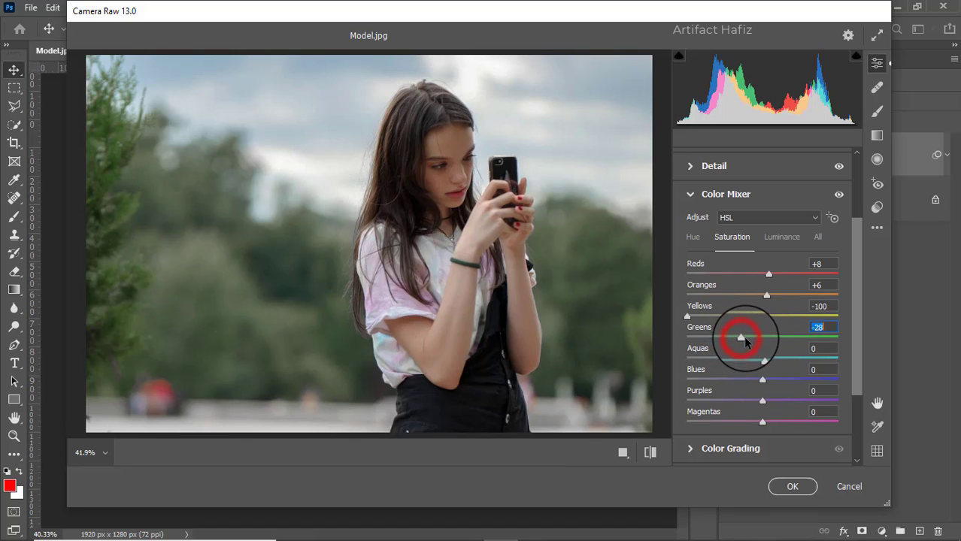
# Step: Set the HSL luminance of Reds to +3, Oranges +22, Yellows -7, Greens -12, Aquas -4 and Blues -20
pyautogui.click(783, 239)
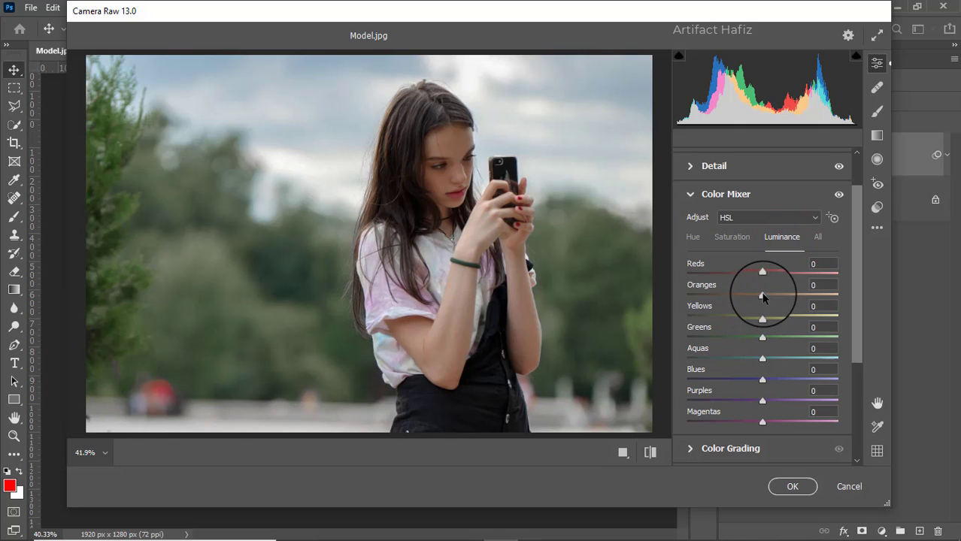
pyautogui.moveTo(762, 295); pyautogui.dragTo(778, 294)
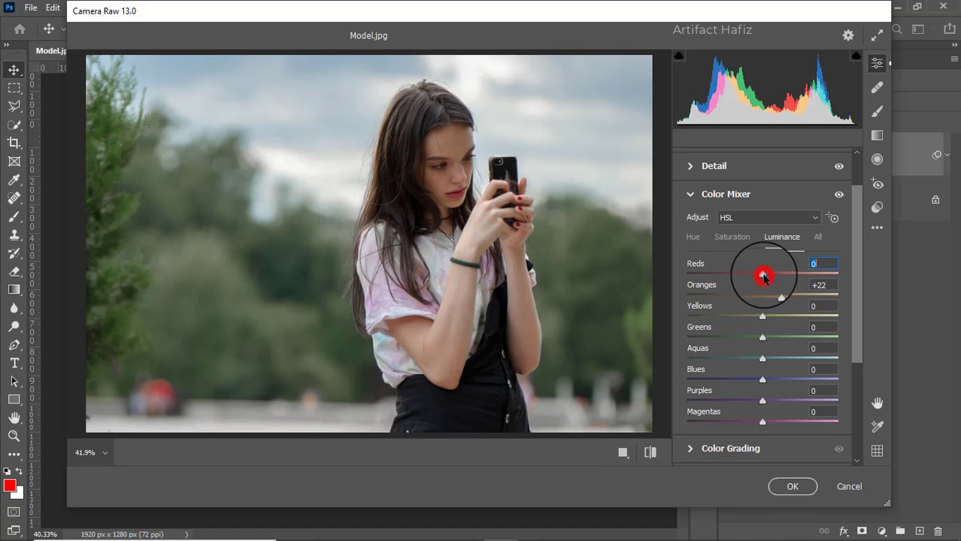
pyautogui.moveTo(763, 277); pyautogui.dragTo(766, 277)
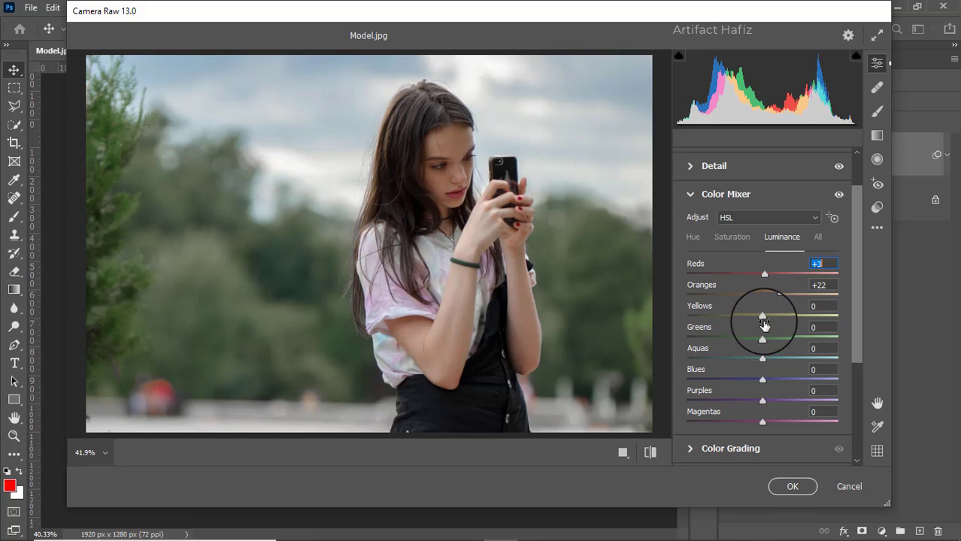
pyautogui.moveTo(762, 317); pyautogui.dragTo(759, 359)
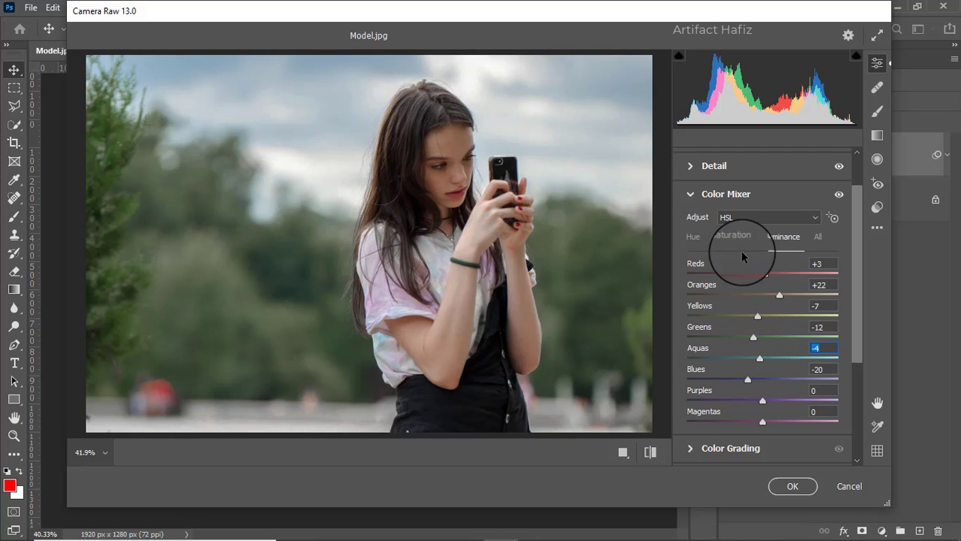
# Step: Set the HSL hue of Yellows to -24 and Oranges to +6
pyautogui.click(693, 238)
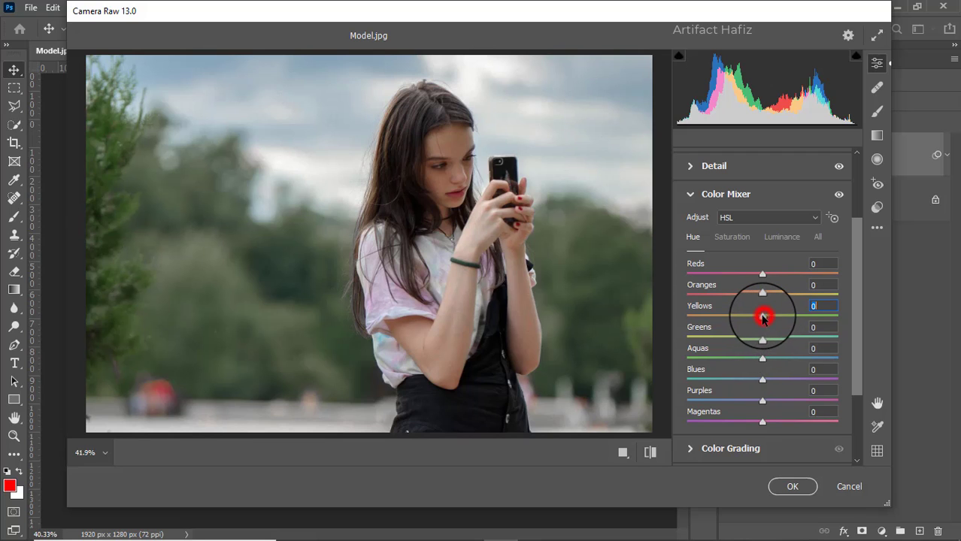
pyautogui.moveTo(762, 317); pyautogui.dragTo(802, 318)
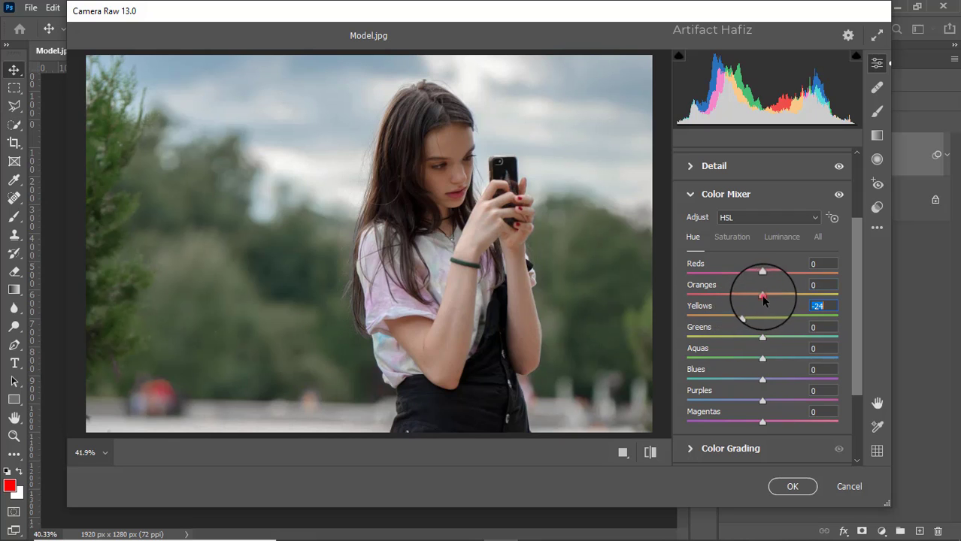
pyautogui.moveTo(762, 294); pyautogui.dragTo(714, 294)
pyautogui.doubleClick(774, 297)
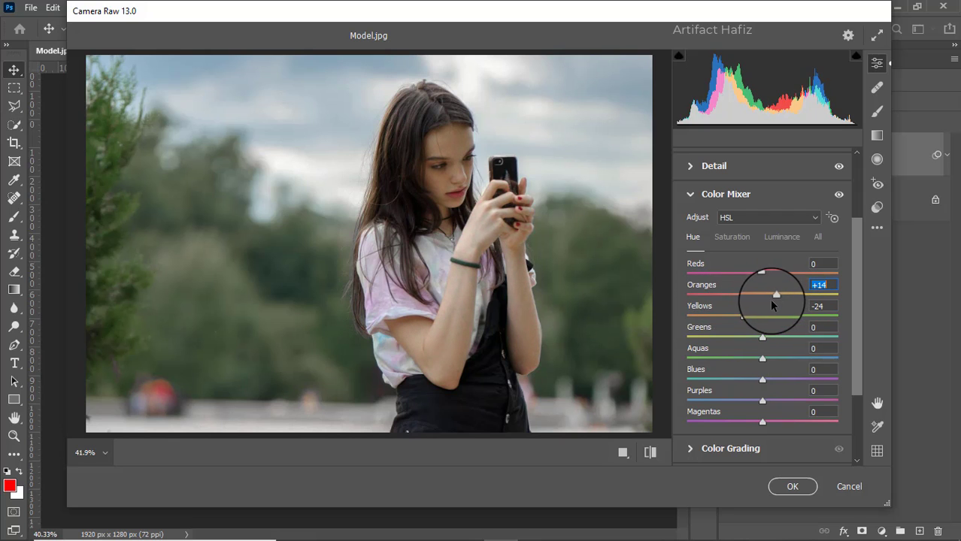
pyautogui.press('Up')
pyautogui.press('Up')
pyautogui.press('Up')
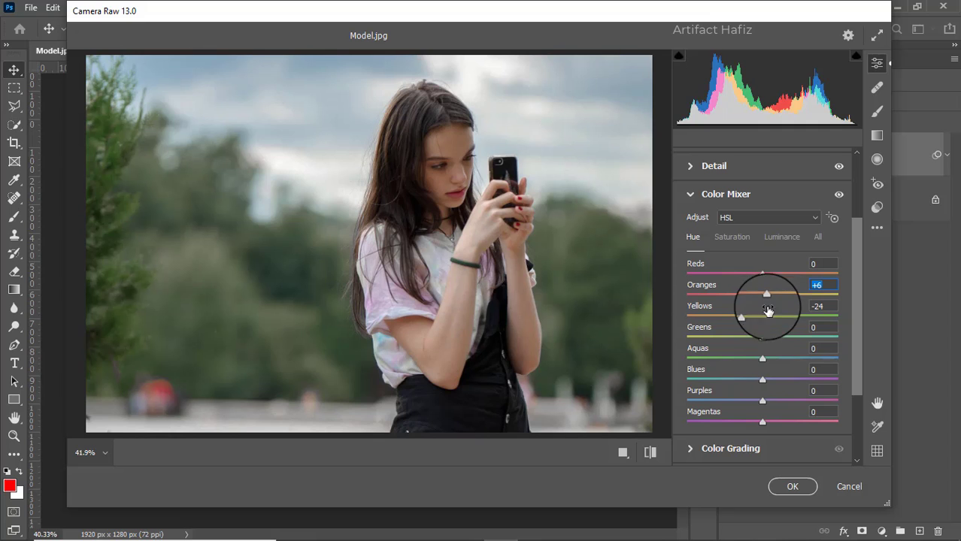
# Step: Set the HSL hue of Greens to -53, Aquas to -39 and Blues to -54
pyautogui.moveTo(763, 340); pyautogui.dragTo(717, 342)
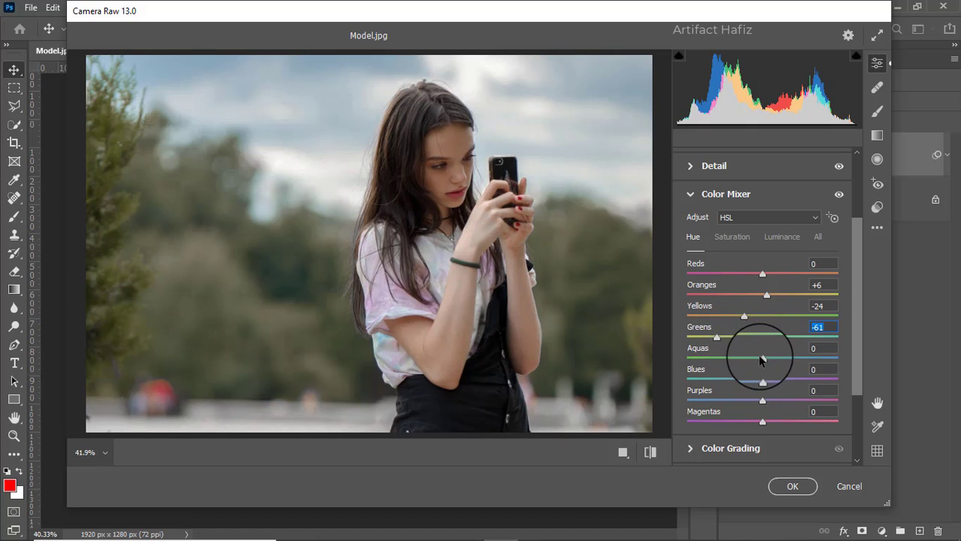
pyautogui.moveTo(762, 361); pyautogui.dragTo(720, 382)
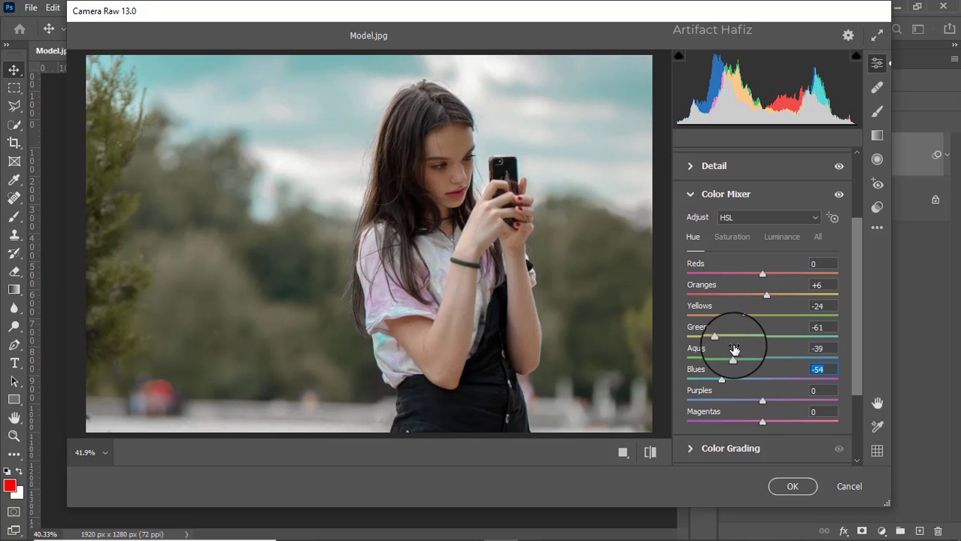
pyautogui.moveTo(717, 340)
pyautogui.mouseDown()
pyautogui.moveTo(696, 343)
pyautogui.moveTo(722, 337)
pyautogui.mouseUp()
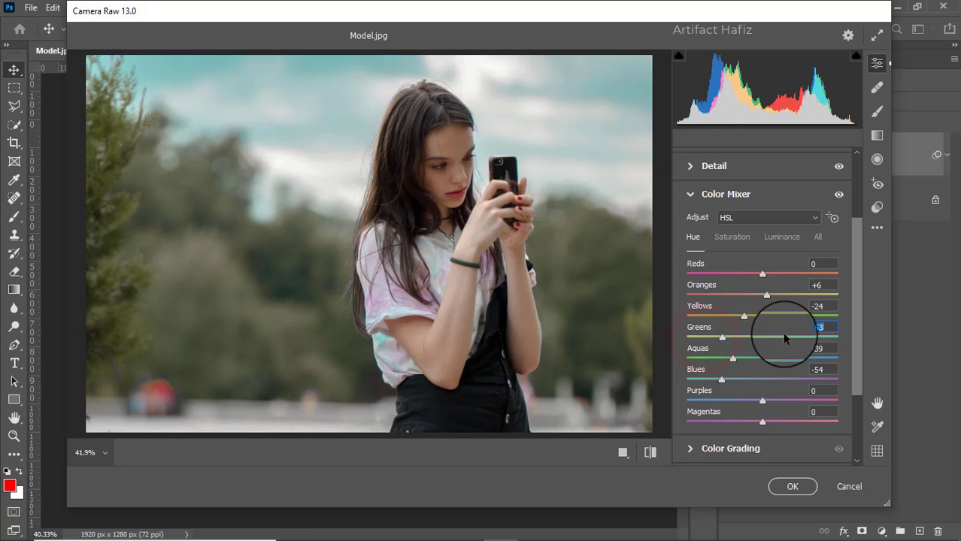
# Step: Color grade the midtones to hue 95, saturation 21, shadows to hue 256, saturation 9, and highlights to hue 27, saturation 5
pyautogui.scroll(-3, 785, 332)
pyautogui.click(689, 340)
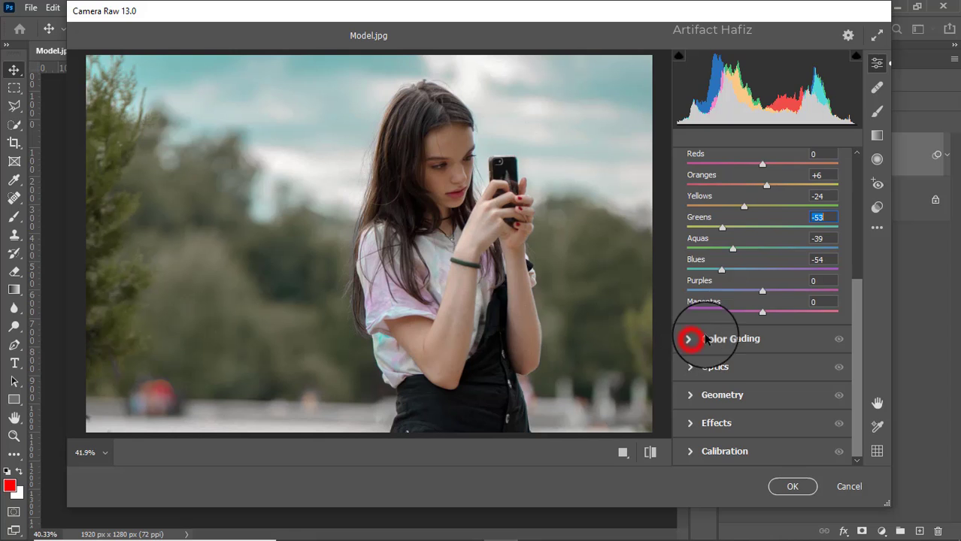
pyautogui.moveTo(762, 256); pyautogui.dragTo(760, 250)
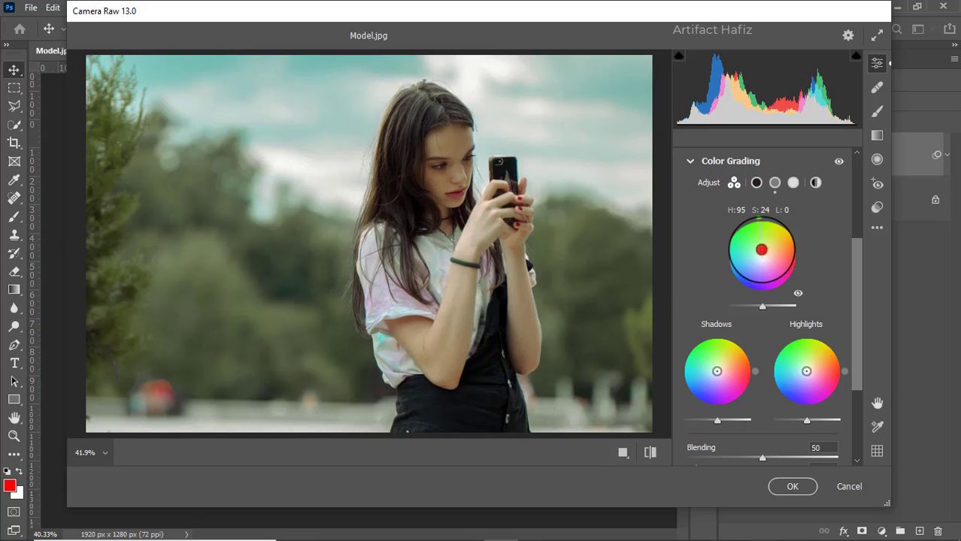
pyautogui.moveTo(761, 249); pyautogui.dragTo(761, 250)
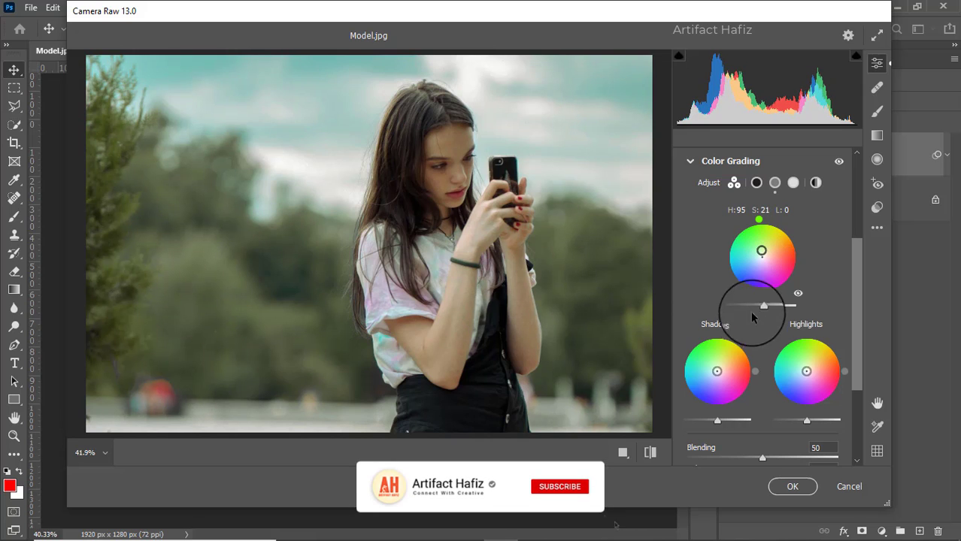
pyautogui.moveTo(717, 371); pyautogui.dragTo(716, 374)
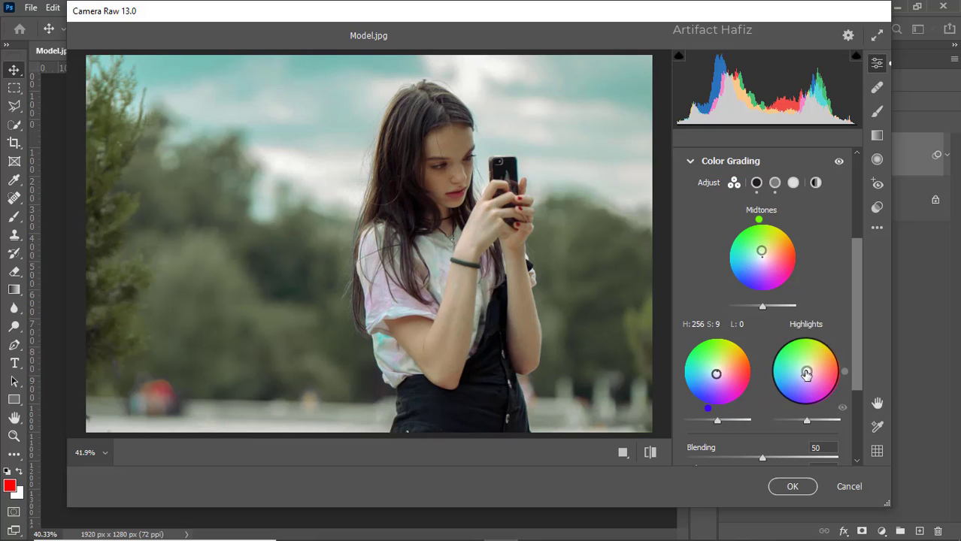
pyautogui.moveTo(807, 371)
pyautogui.mouseDown()
pyautogui.moveTo(801, 382)
pyautogui.moveTo(802, 370)
pyautogui.moveTo(800, 380)
pyautogui.moveTo(817, 370)
pyautogui.moveTo(808, 372)
pyautogui.mouseUp()
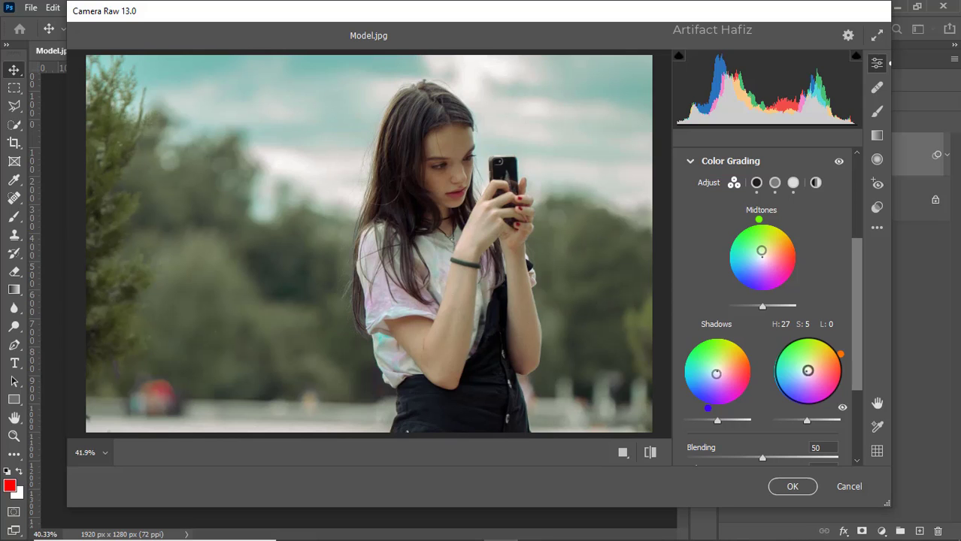
# Step: Add an effects vignette of -14 with roundness +100 and feather 100
pyautogui.scroll(-3, 798, 350)
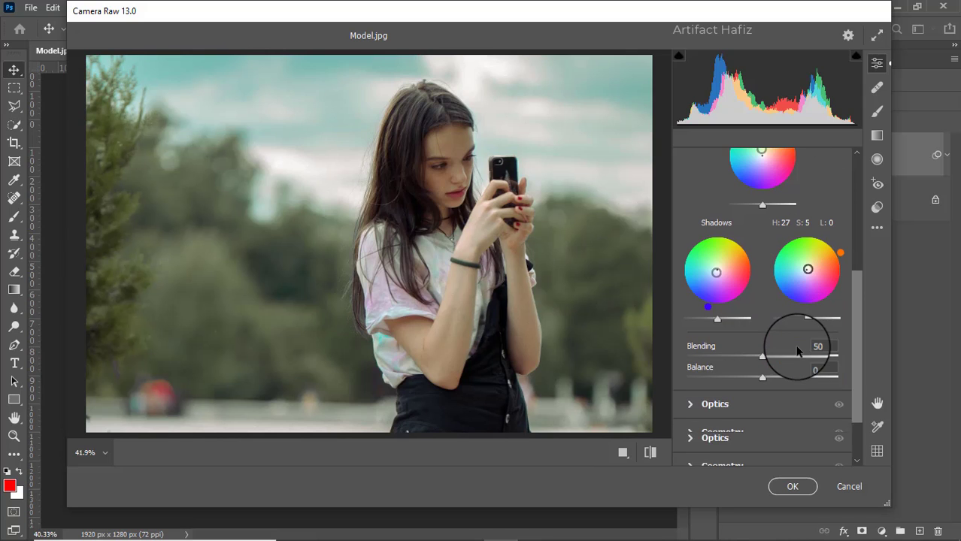
pyautogui.scroll(-1, 799, 343)
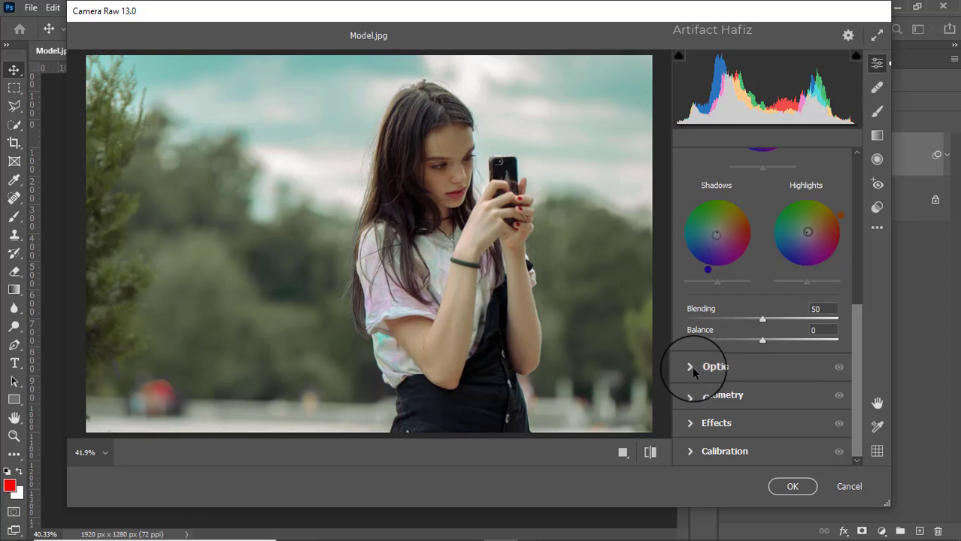
pyautogui.click(692, 424)
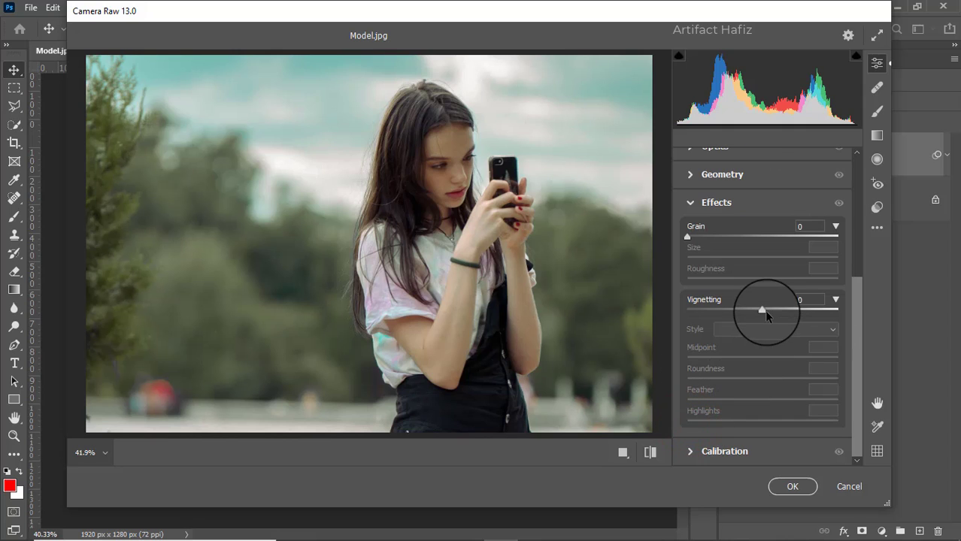
pyautogui.moveTo(763, 312); pyautogui.dragTo(743, 310)
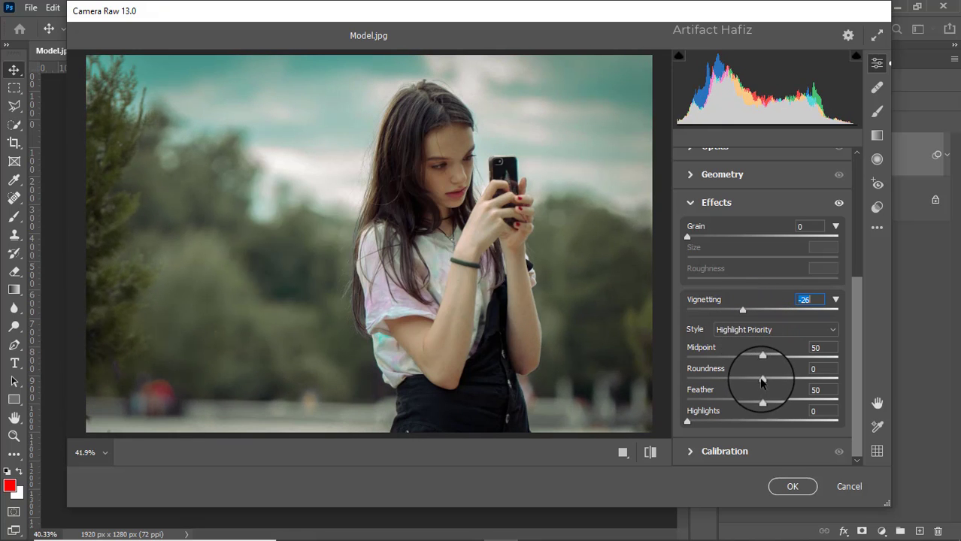
pyautogui.moveTo(763, 380); pyautogui.dragTo(837, 377)
pyautogui.moveTo(762, 400); pyautogui.dragTo(839, 400)
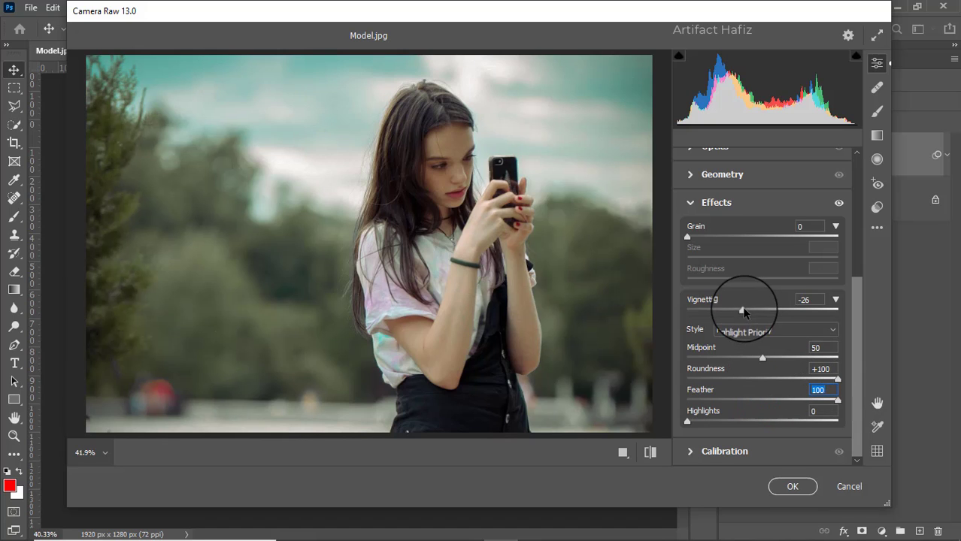
pyautogui.moveTo(743, 310); pyautogui.dragTo(753, 310)
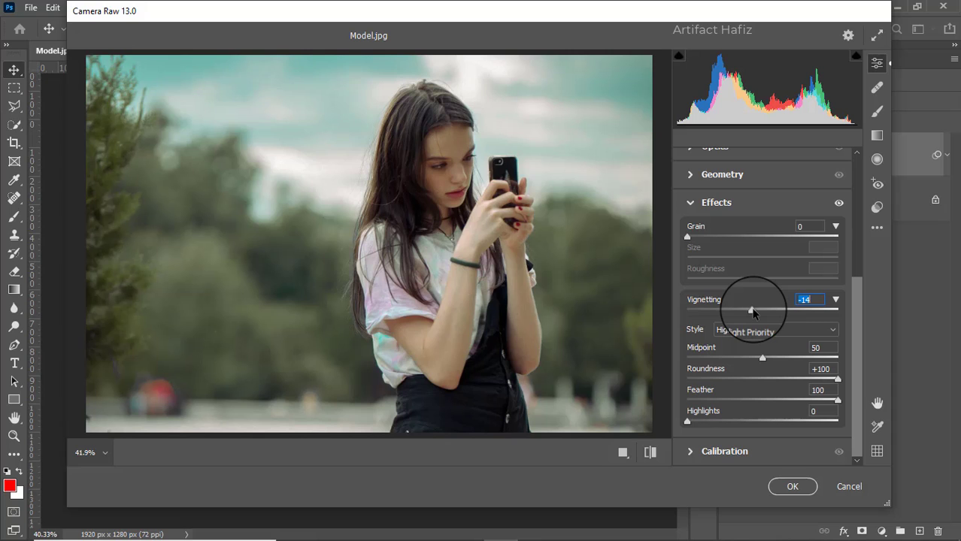
# Step: Calibrate primary saturation to Red +2, Green +5 and Blue +10, and apply the Camera Raw filter
pyautogui.click(691, 451)
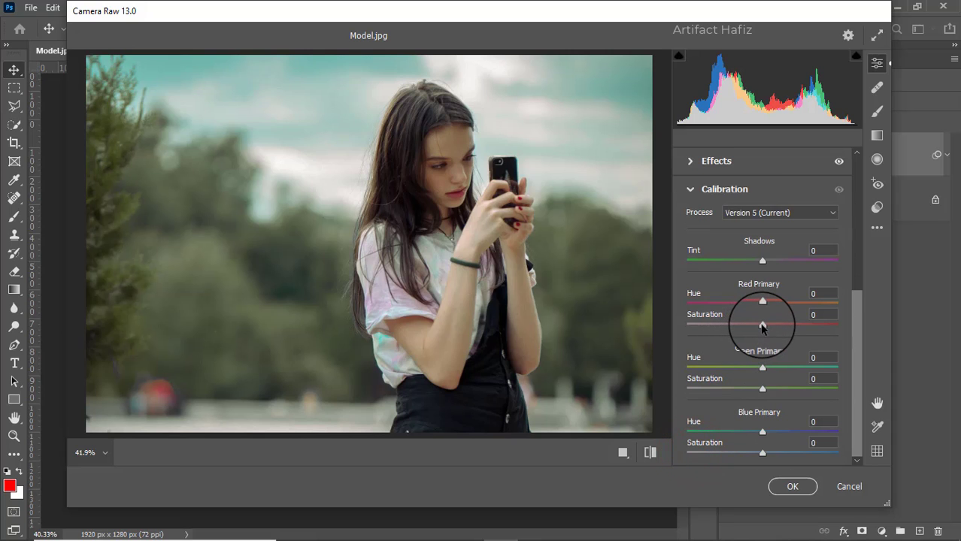
pyautogui.moveTo(763, 326)
pyautogui.mouseDown()
pyautogui.moveTo(780, 328)
pyautogui.moveTo(761, 328)
pyautogui.mouseUp()
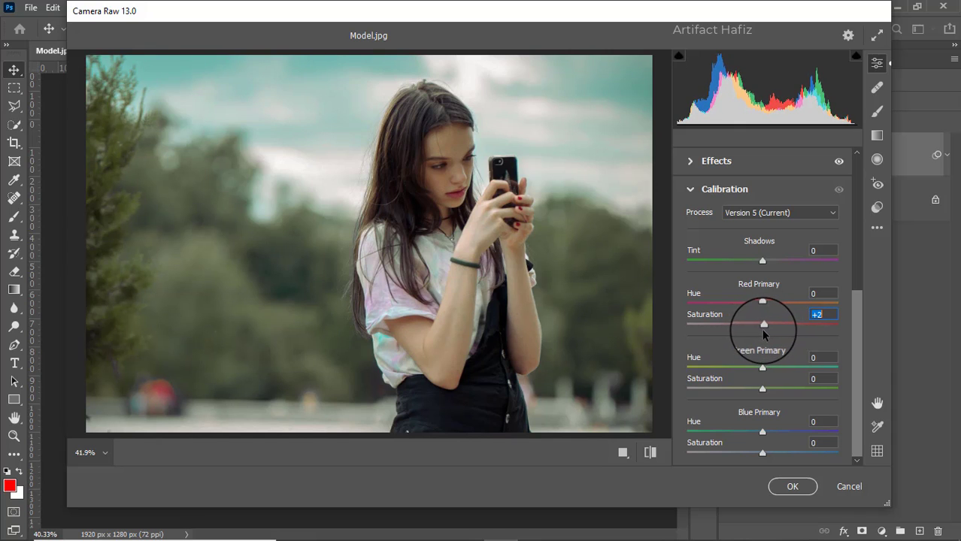
pyautogui.click(761, 388)
pyautogui.moveTo(761, 389); pyautogui.dragTo(765, 389)
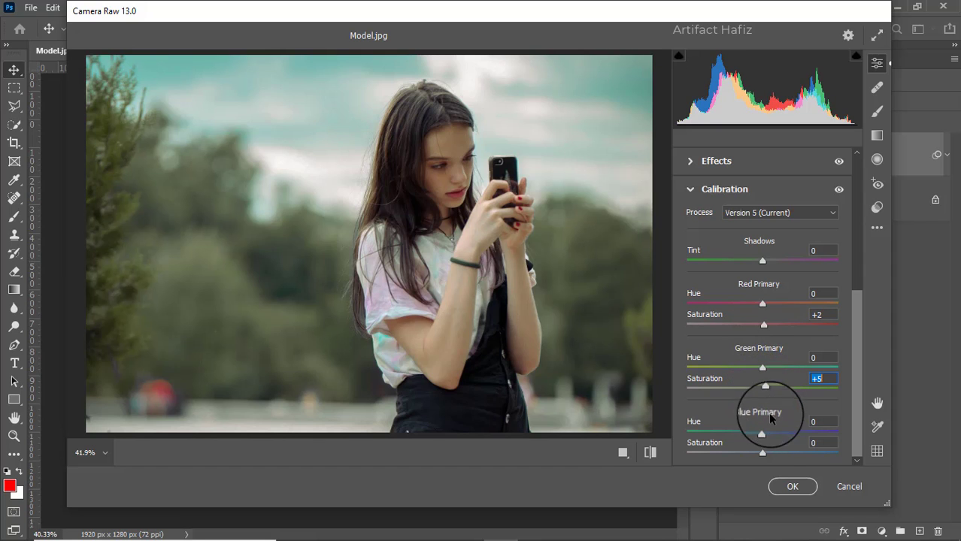
pyautogui.moveTo(762, 453); pyautogui.dragTo(769, 454)
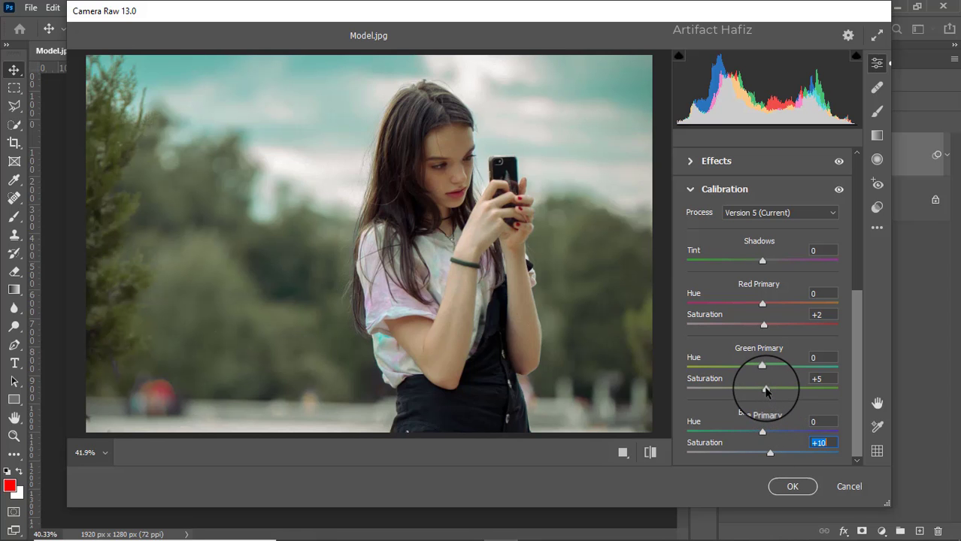
pyautogui.click(790, 487)
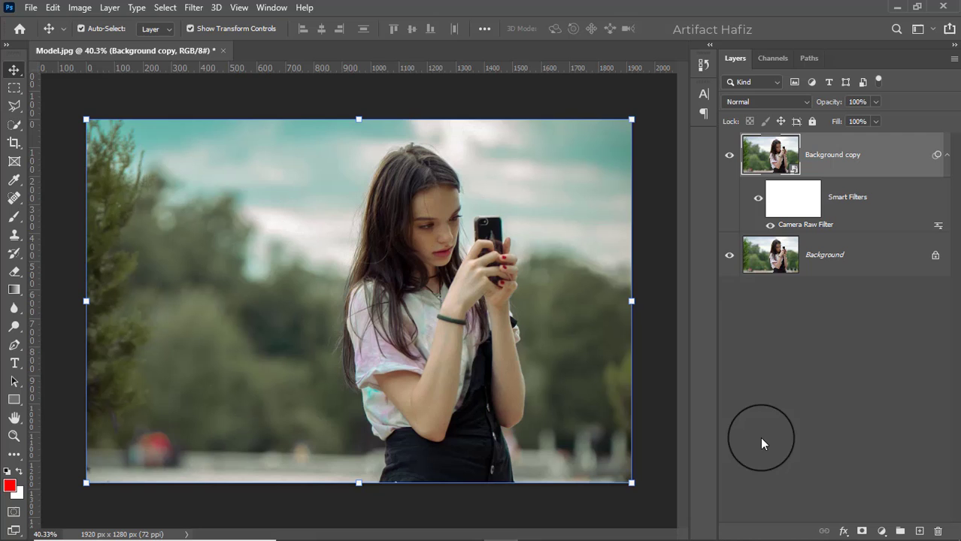
# Step: Compare the photo before and after grading by toggling the visibility of the Background copy layer
pyautogui.click(729, 156)
pyautogui.click(728, 156)
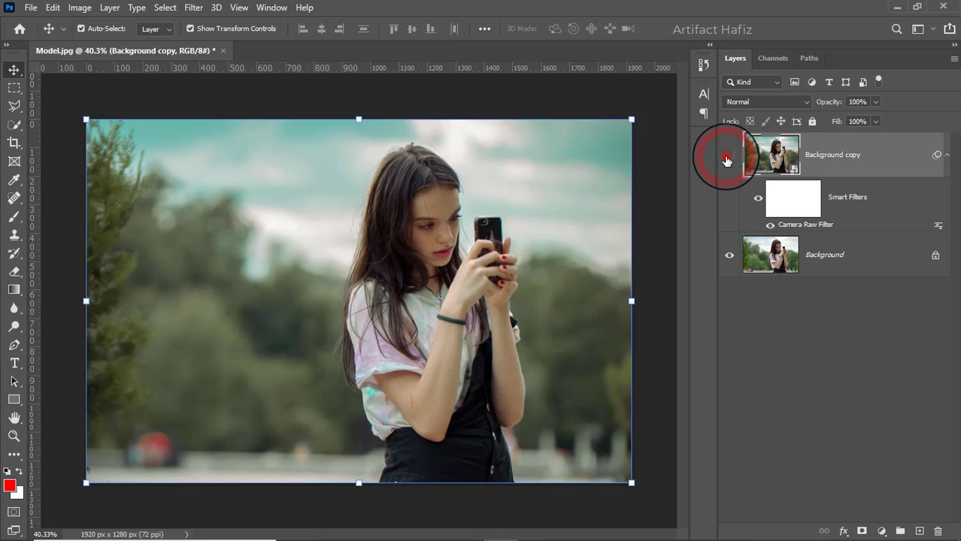
pyautogui.click(727, 158)
pyautogui.click(728, 157)
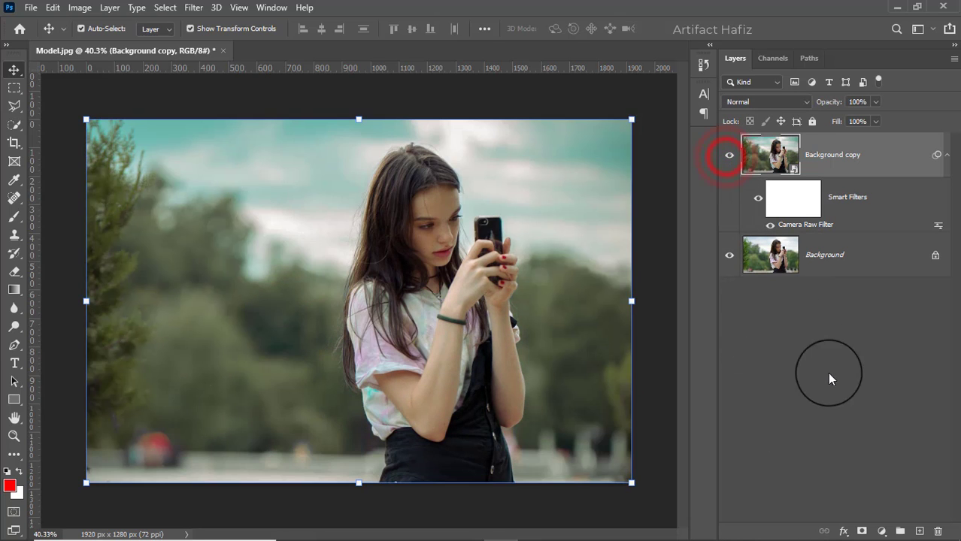
# Step: Add a Color Lookup adjustment layer using the Soft_Warming.look 3D LUT and set its opacity to 10%
pyautogui.click(881, 532)
pyautogui.click(873, 451)
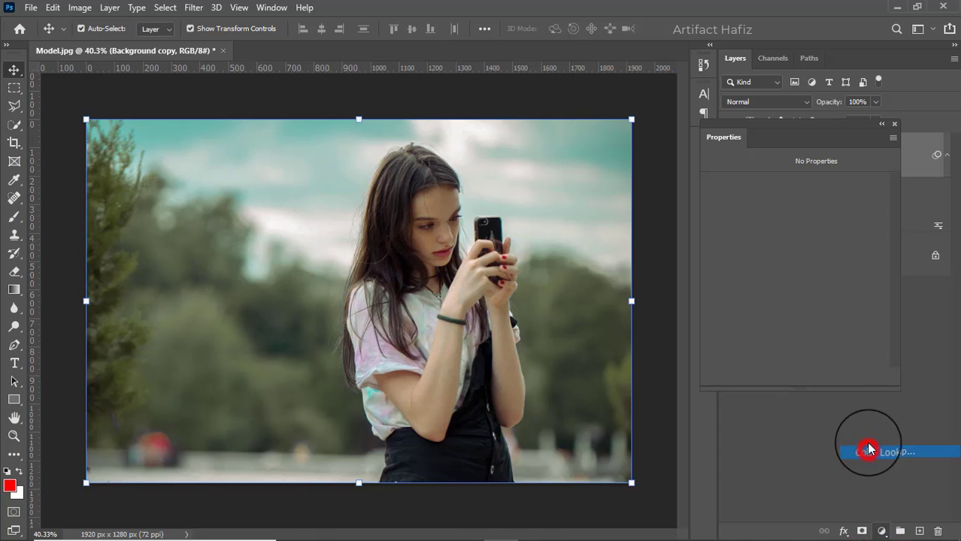
pyautogui.click(792, 186)
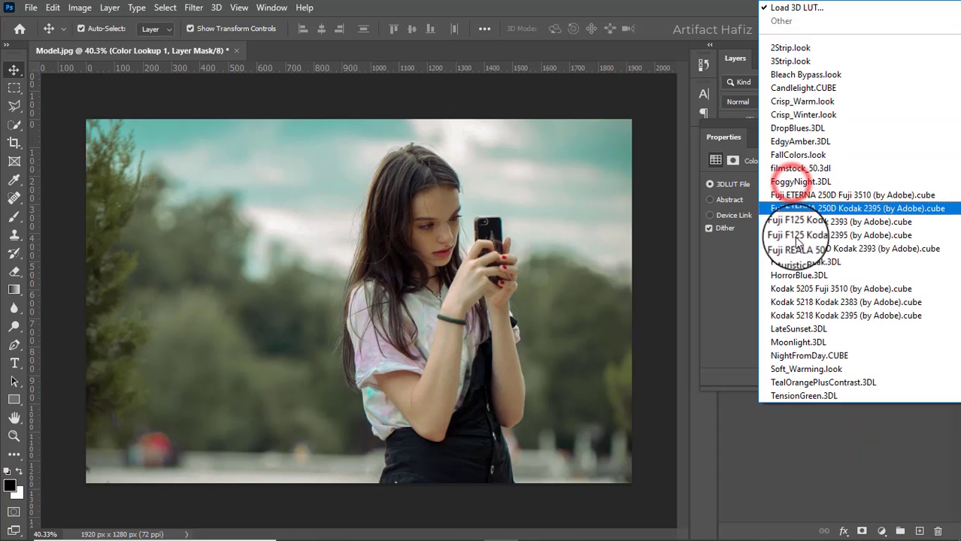
pyautogui.click(815, 369)
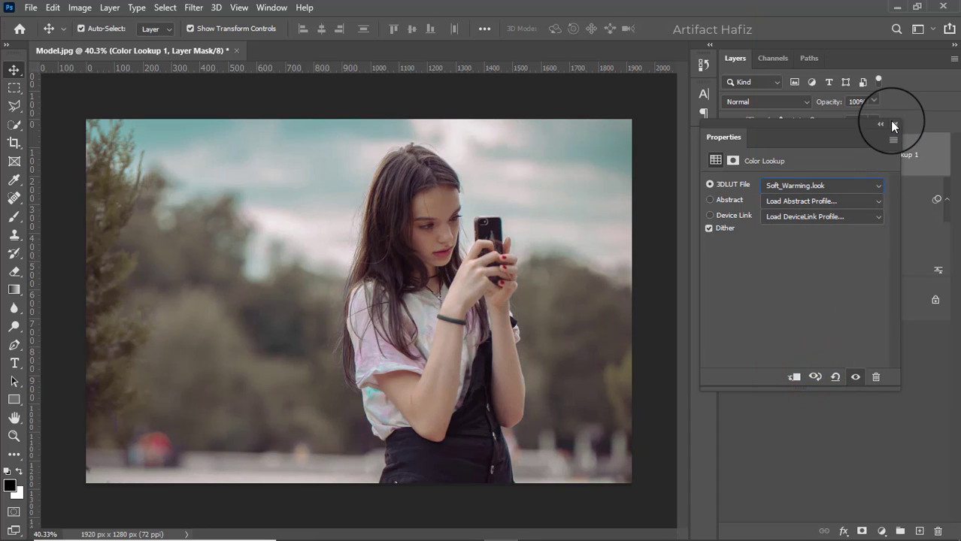
pyautogui.click(894, 125)
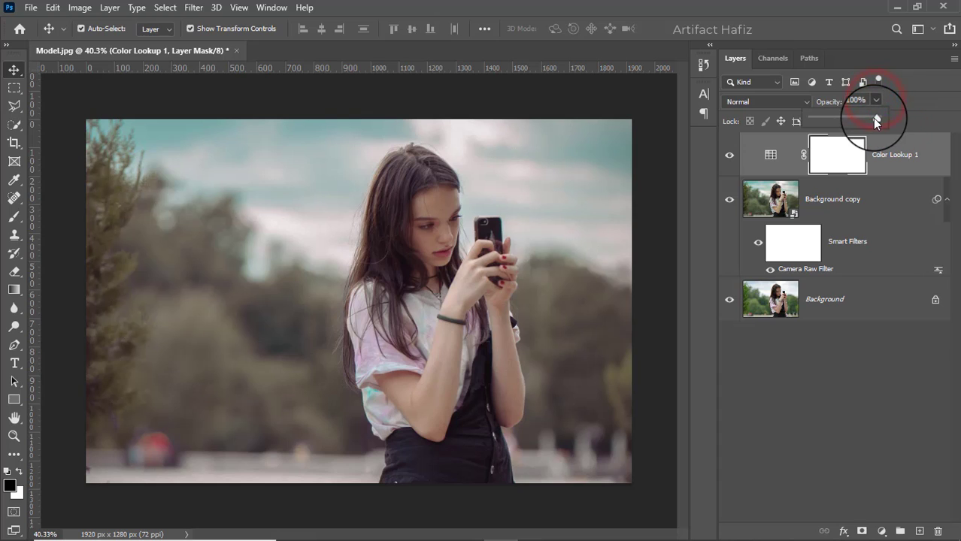
pyautogui.moveTo(875, 119); pyautogui.dragTo(820, 134)
pyautogui.click(890, 154)
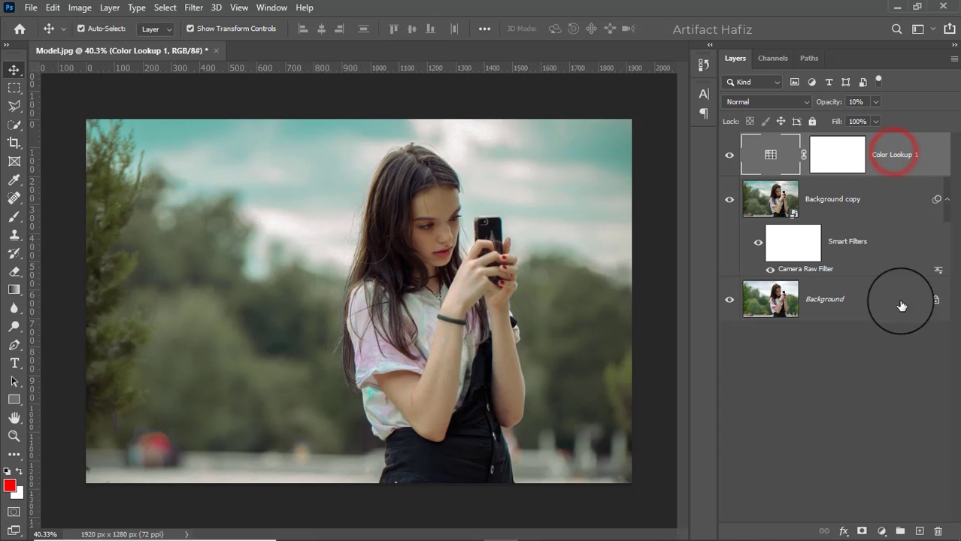
# Step: Add a second Color Lookup adjustment layer using the Fuji F125 Kodak 2395 (by Adobe).cube 3D LUT
pyautogui.click(881, 532)
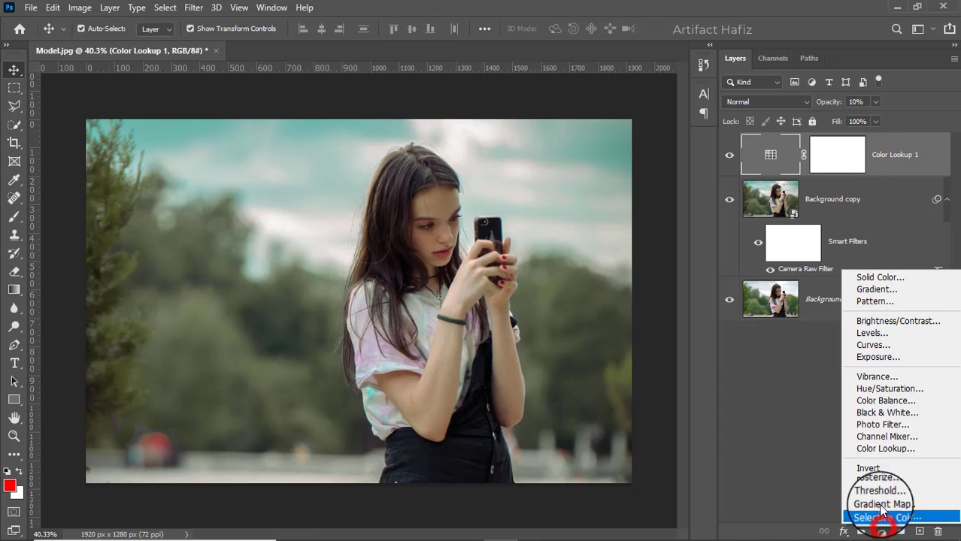
pyautogui.click(882, 449)
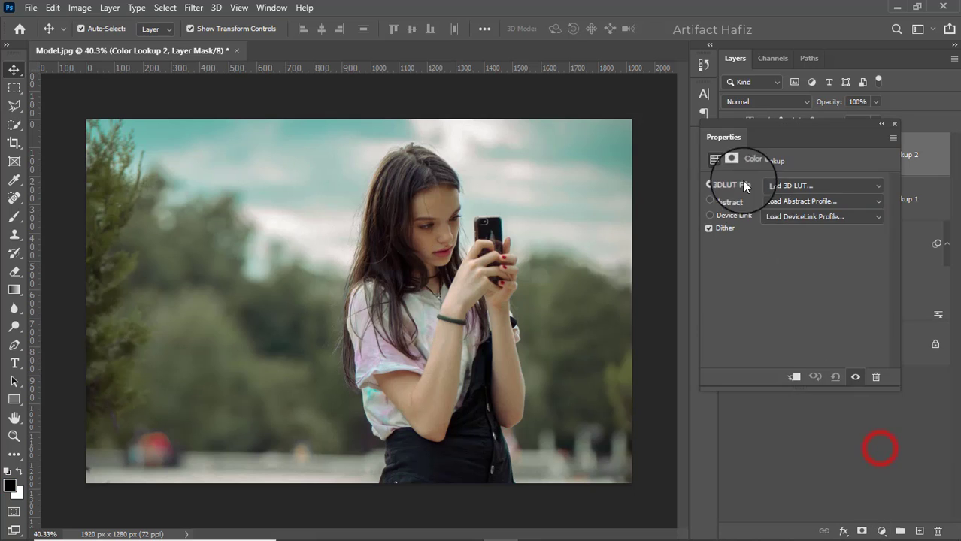
pyautogui.click(782, 181)
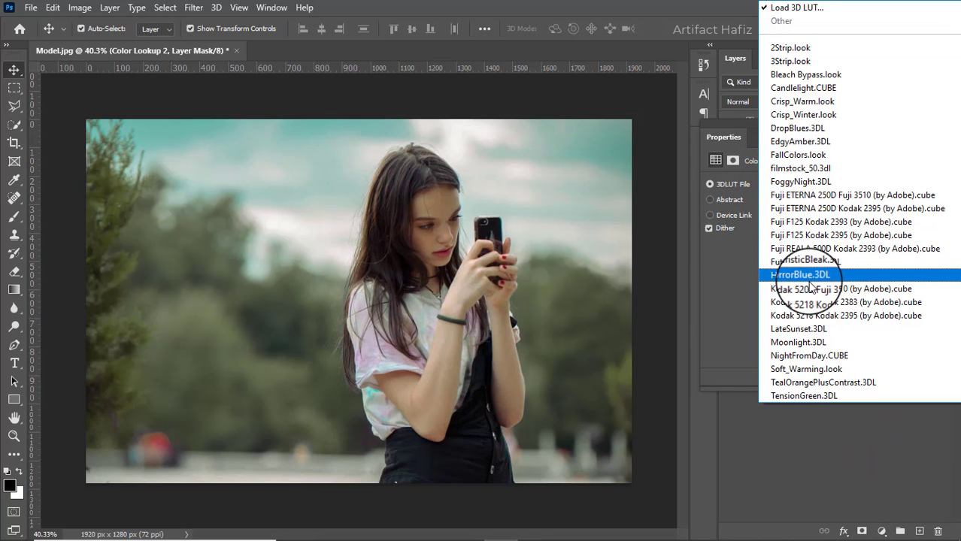
pyautogui.click(809, 236)
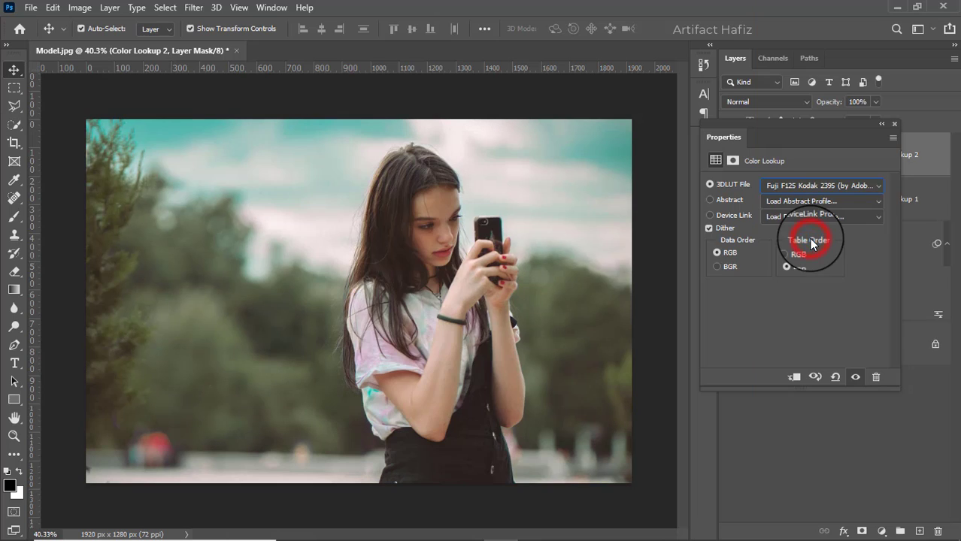
pyautogui.click(893, 124)
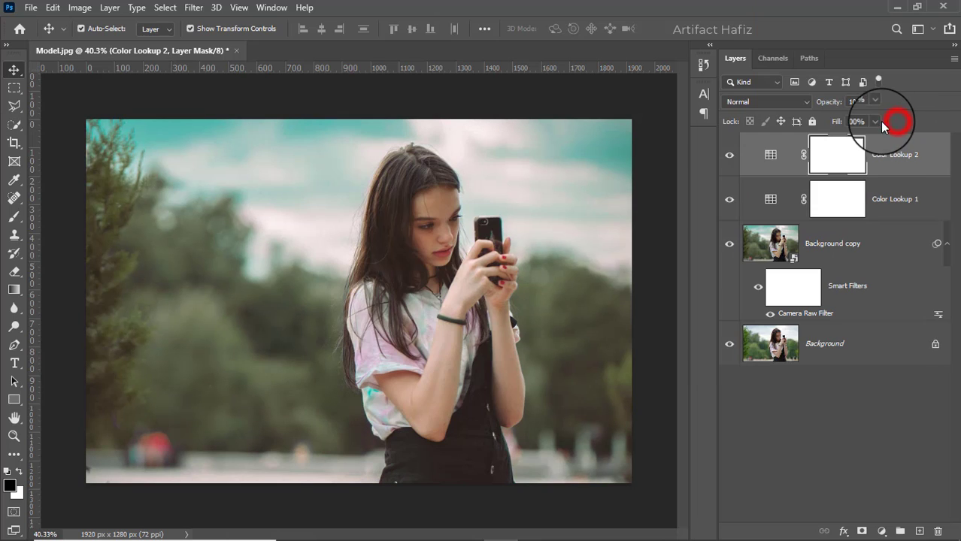
# Step: Reduce the opacity of the Color Lookup 2 layer to 40%
pyautogui.write('91')
pyautogui.press('Return')
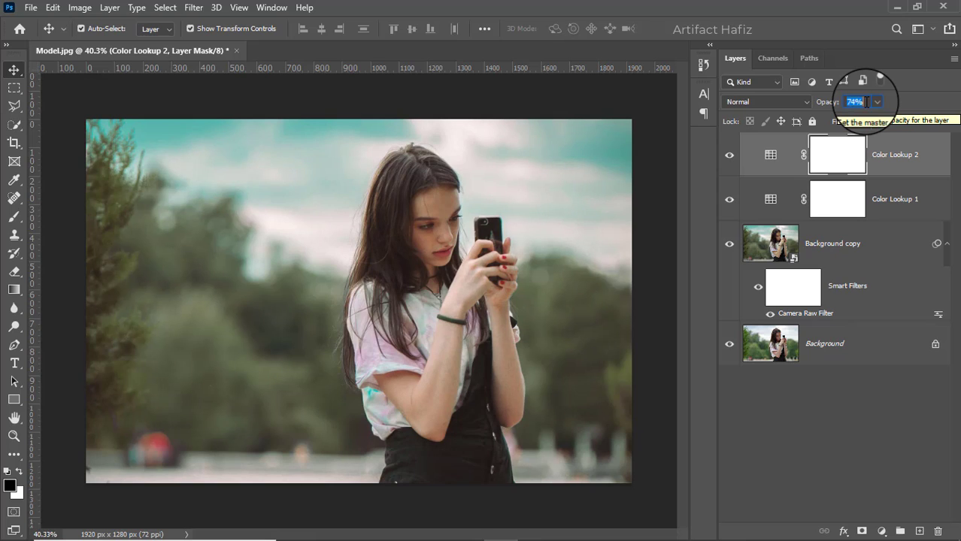
pyautogui.write('60')
pyautogui.press('Return')
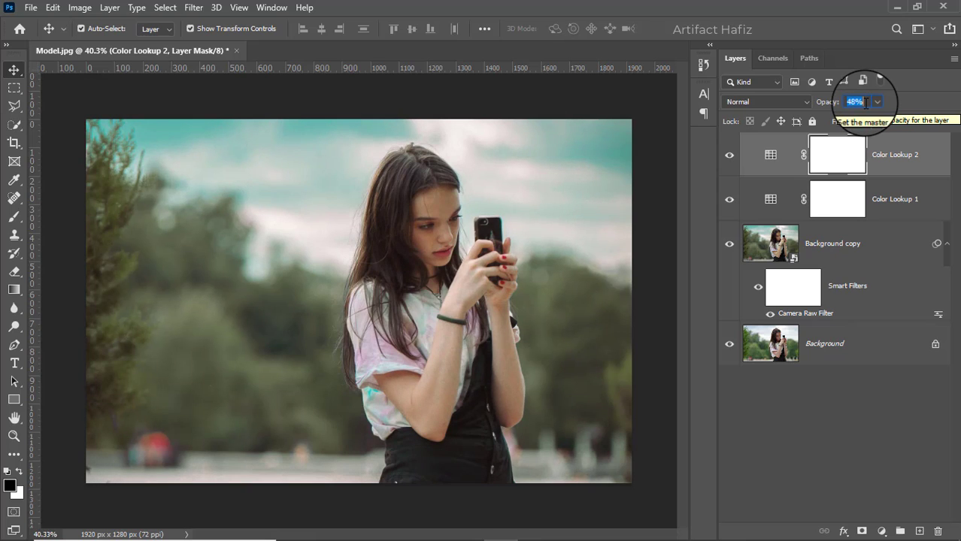
pyautogui.write('40')
pyautogui.press('Return')
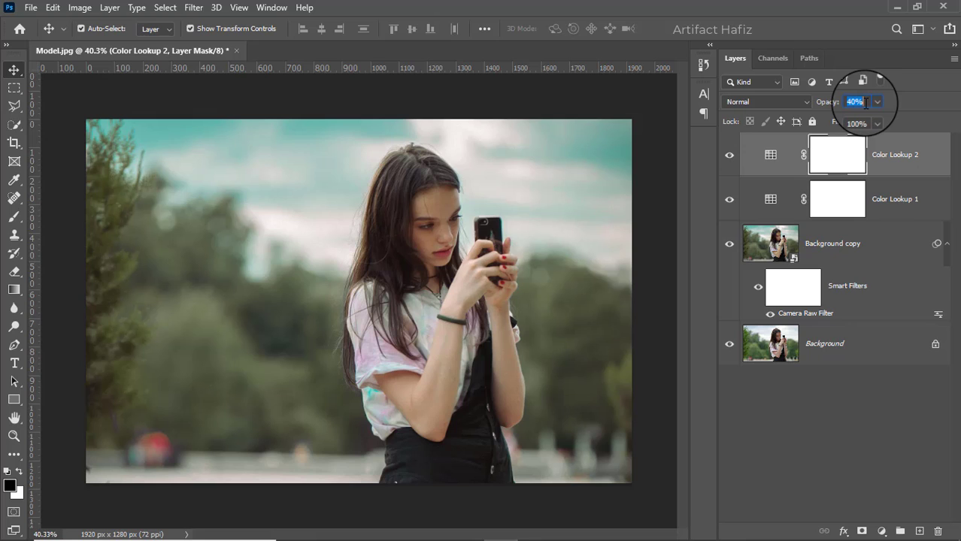
pyautogui.click(893, 154)
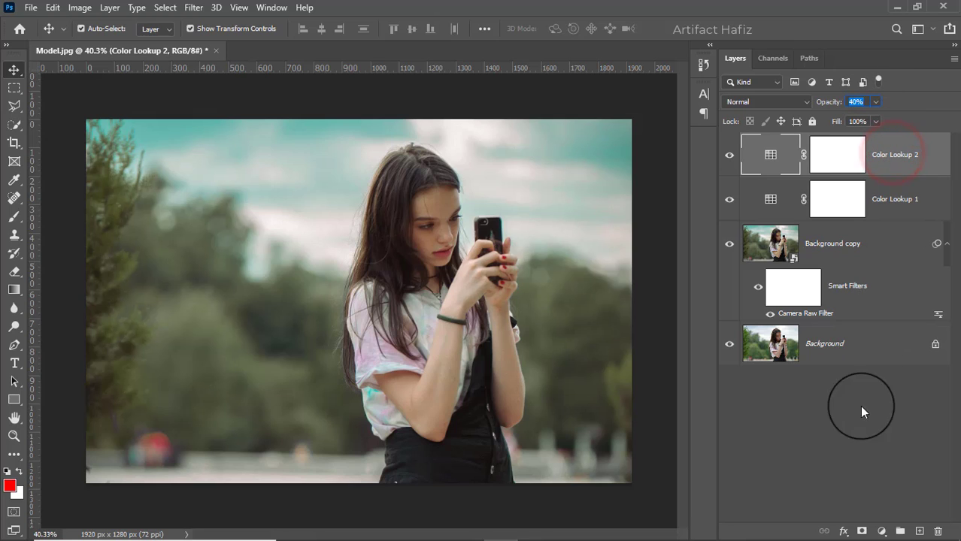
# Step: Add a Levels adjustment layer with the white input at 249 and the black input raised slightly
pyautogui.click(882, 531)
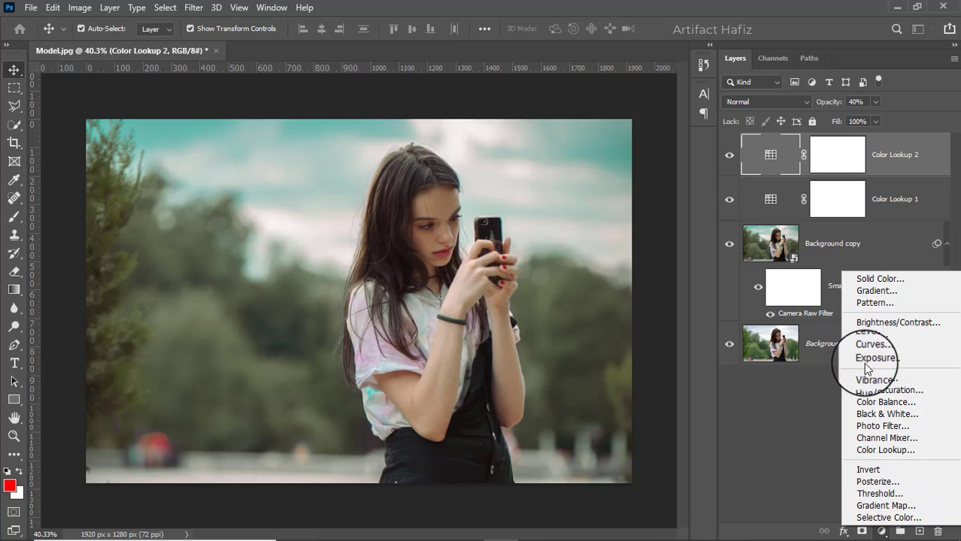
pyautogui.click(871, 333)
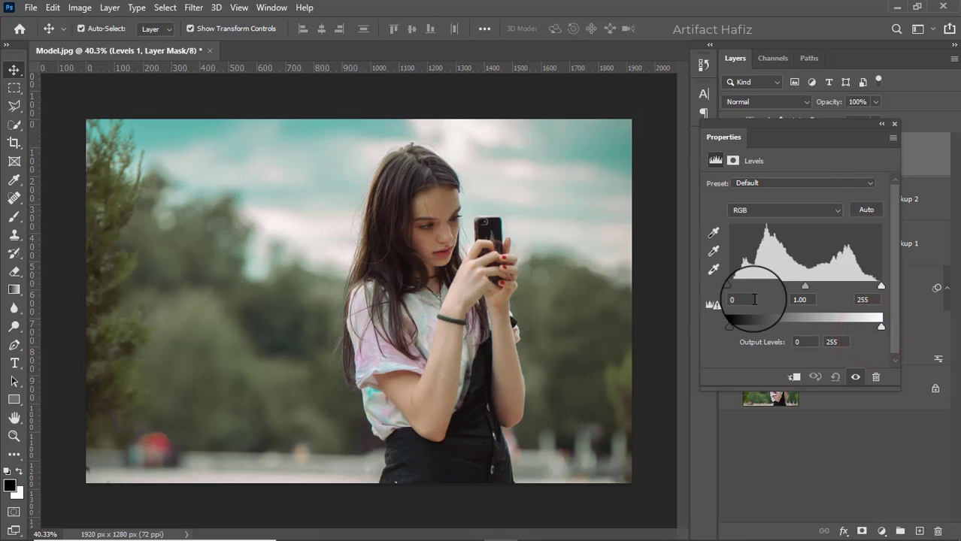
pyautogui.moveTo(879, 285); pyautogui.dragTo(877, 286)
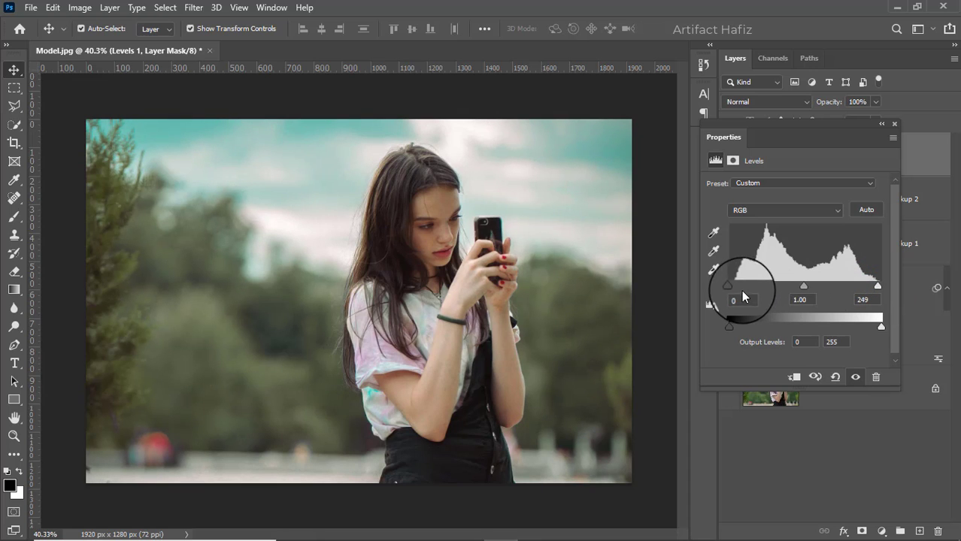
pyautogui.moveTo(729, 287); pyautogui.dragTo(733, 289)
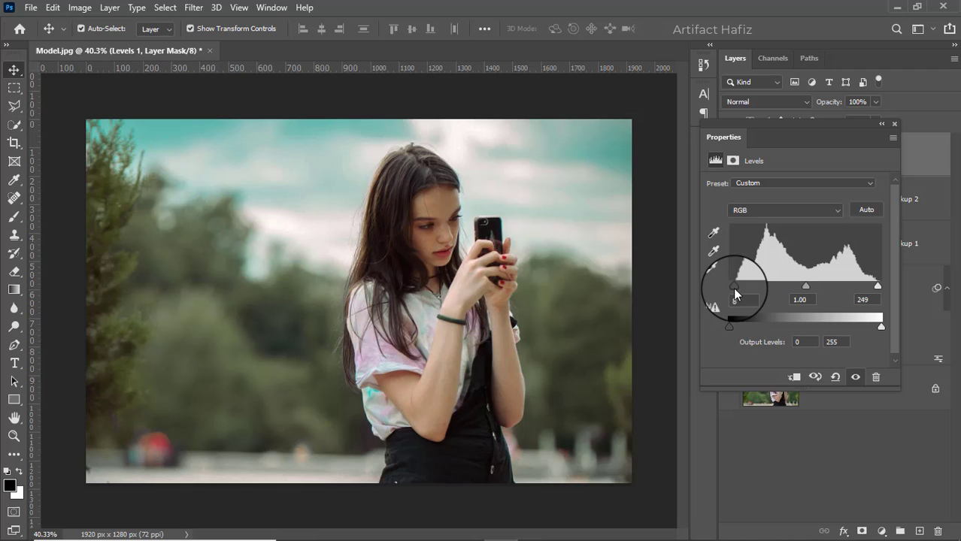
pyautogui.click(893, 123)
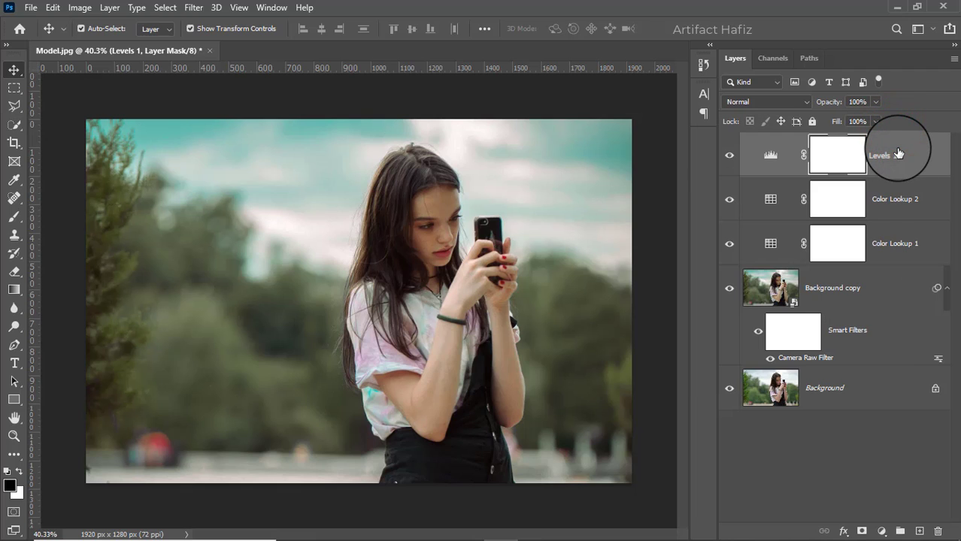
# Step: Stamp all visible layers into a new top layer and convert it for smart filters
pyautogui.hotkey('ctrl', 'alt', 'shift', 'e')
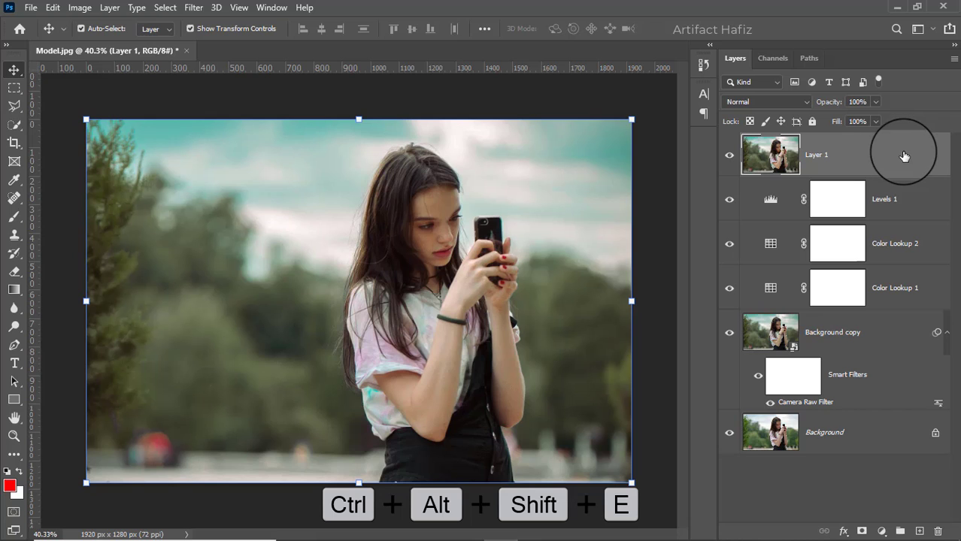
pyautogui.click(189, 11)
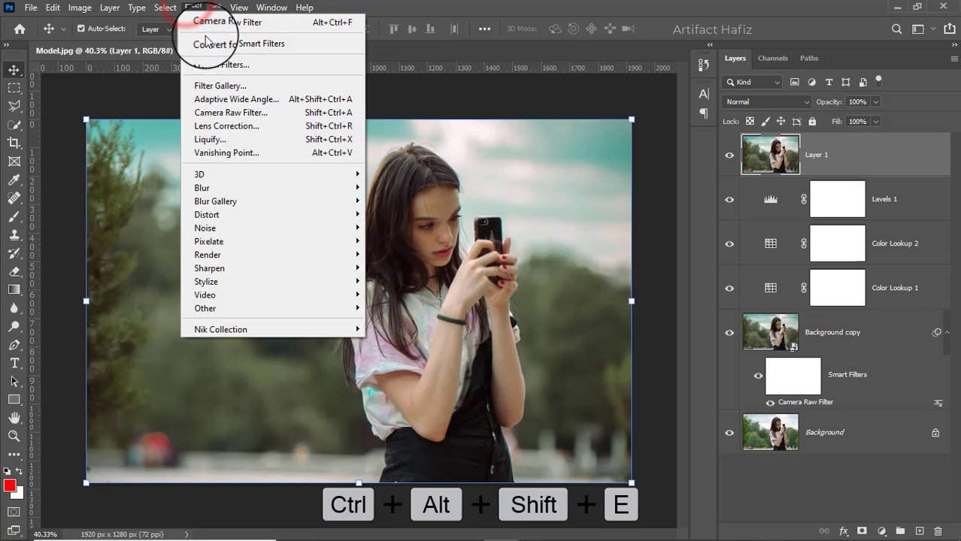
pyautogui.click(209, 45)
# Step: Apply a Camera Raw filter to Layer 1 with the Oranges saturation in the Color Mixer raised to +5
pyautogui.click(194, 7)
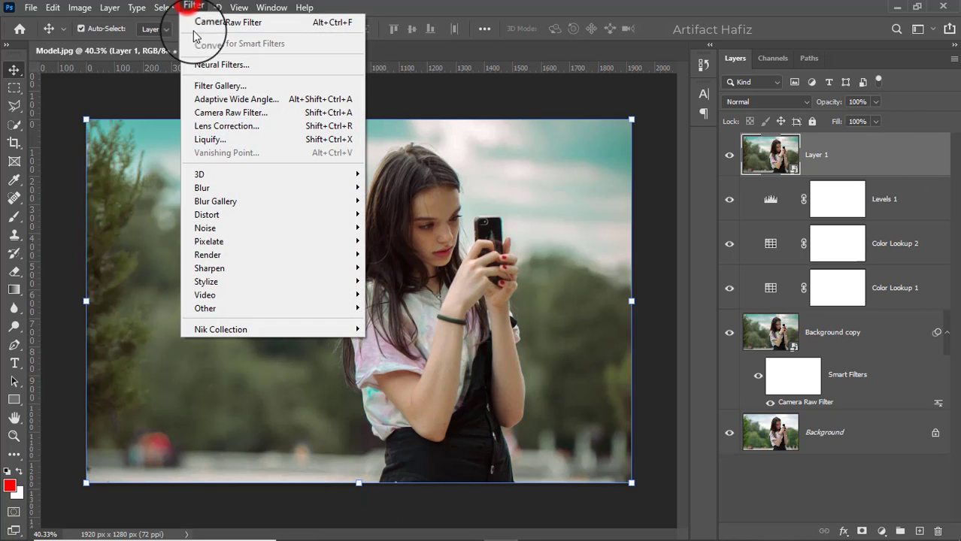
pyautogui.click(226, 113)
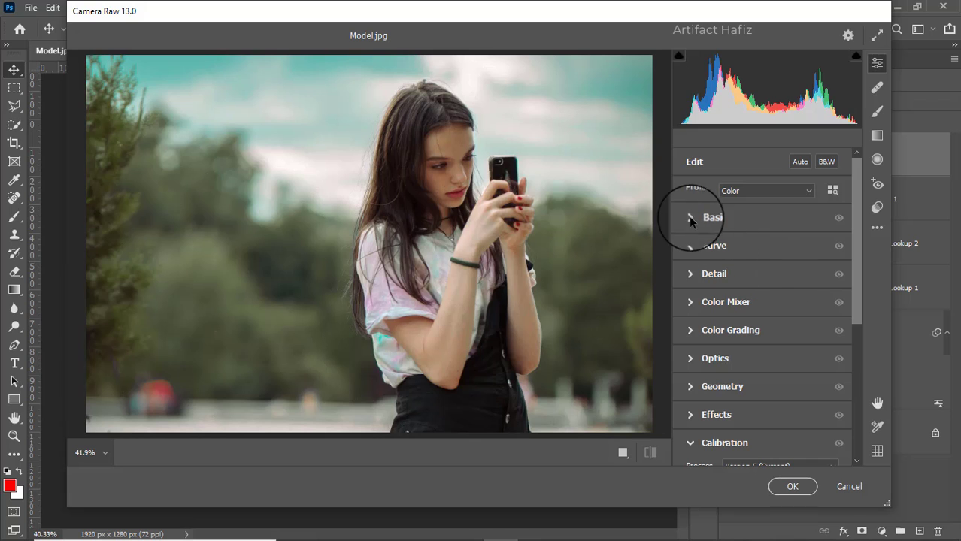
pyautogui.click(696, 301)
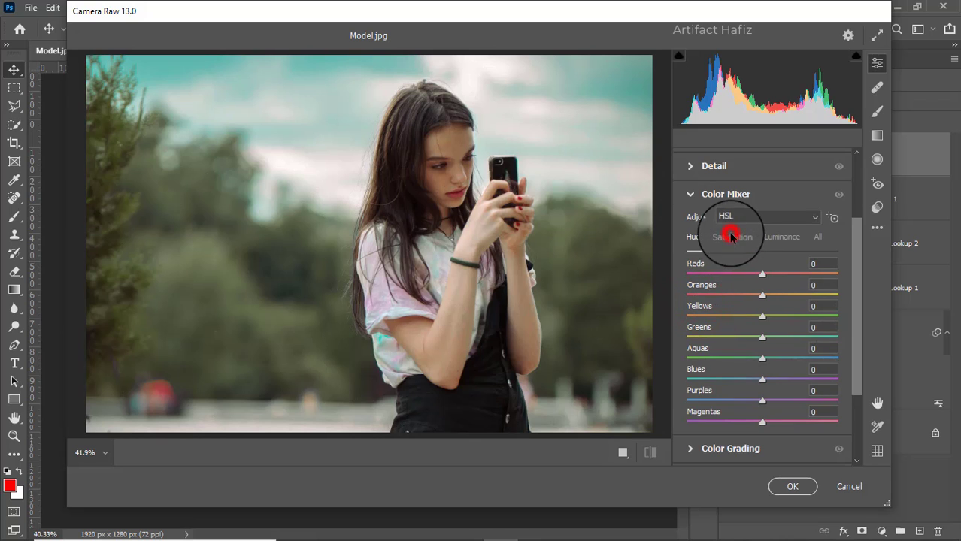
pyautogui.click(730, 238)
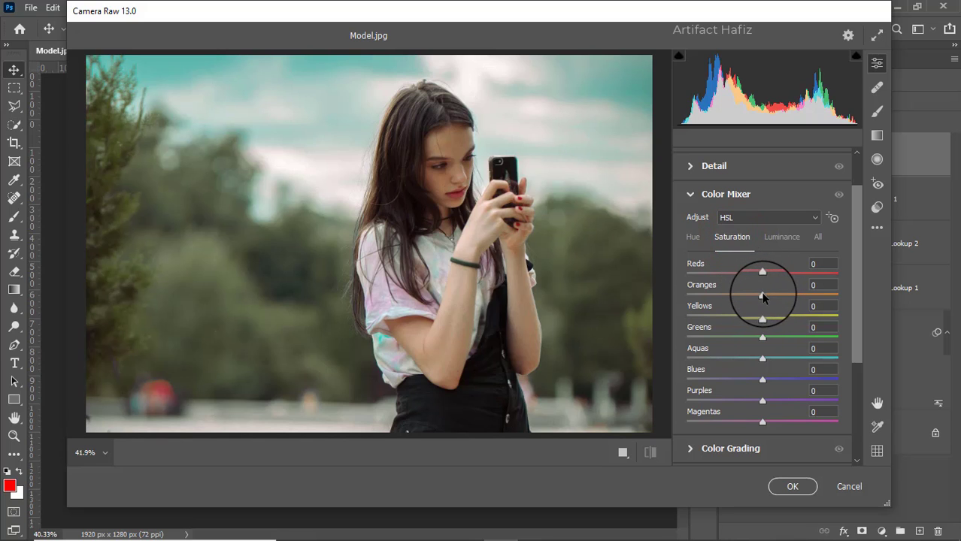
pyautogui.moveTo(767, 296); pyautogui.dragTo(768, 300)
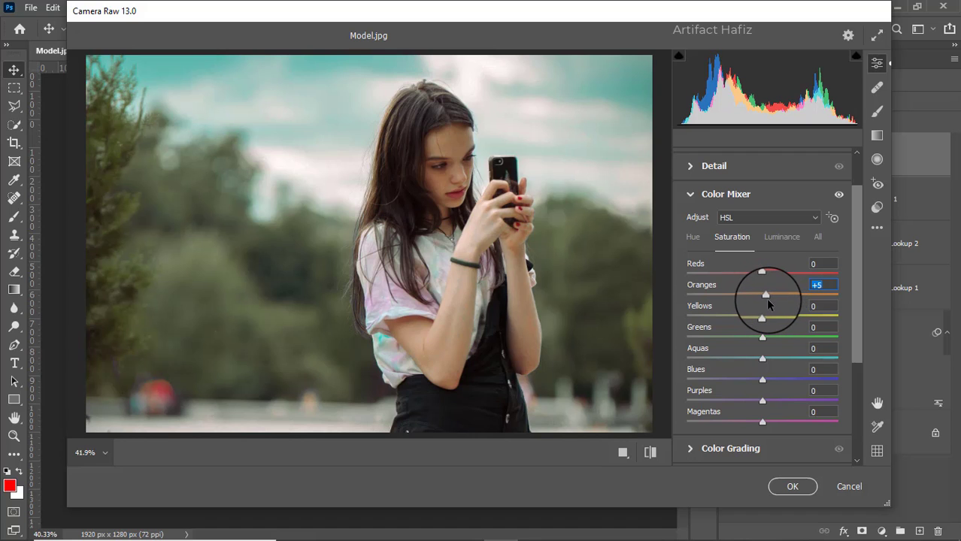
pyautogui.scroll(-3, 769, 308)
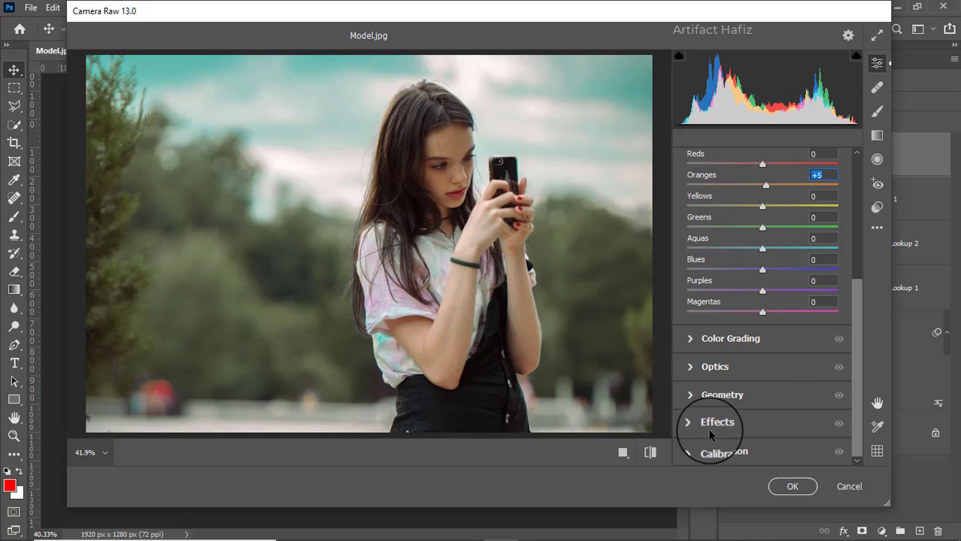
pyautogui.click(791, 486)
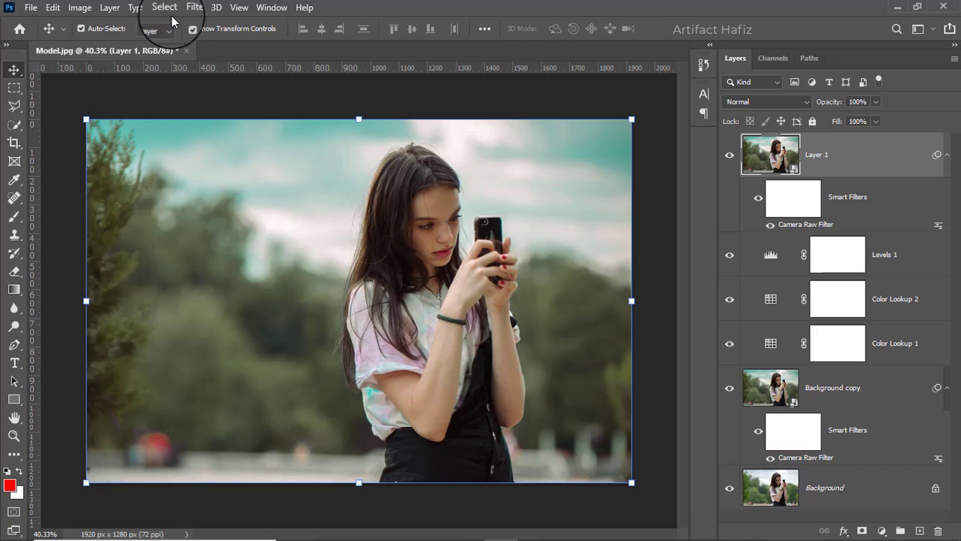
# Step: Open Layer 1 in the Nik Collection's Color Efex Pro 4 and choose the Cross Processing filter
pyautogui.click(193, 8)
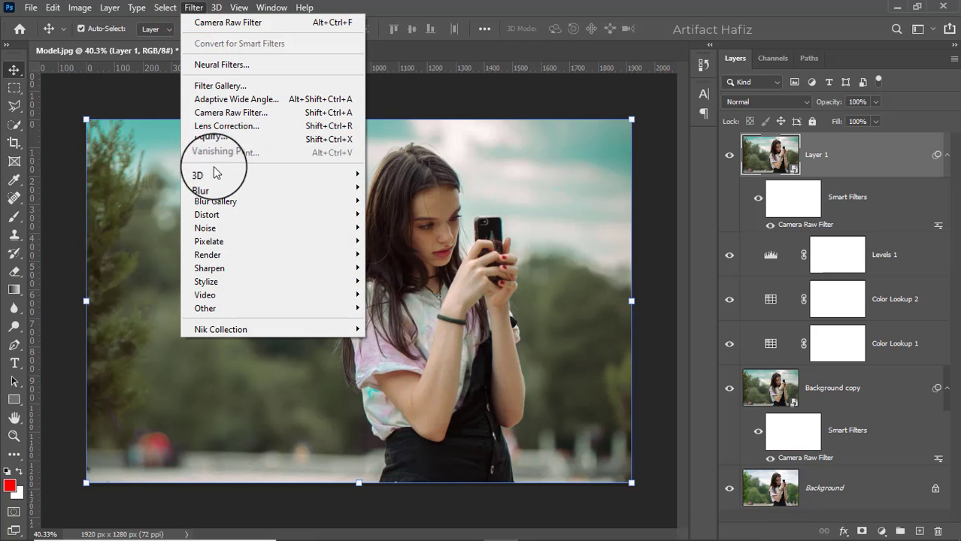
pyautogui.moveTo(252, 329)
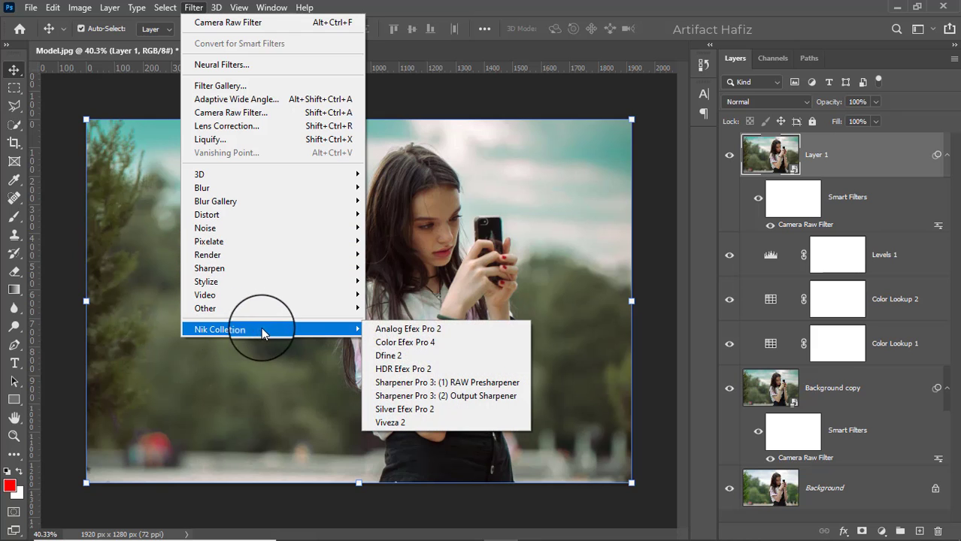
pyautogui.click(390, 343)
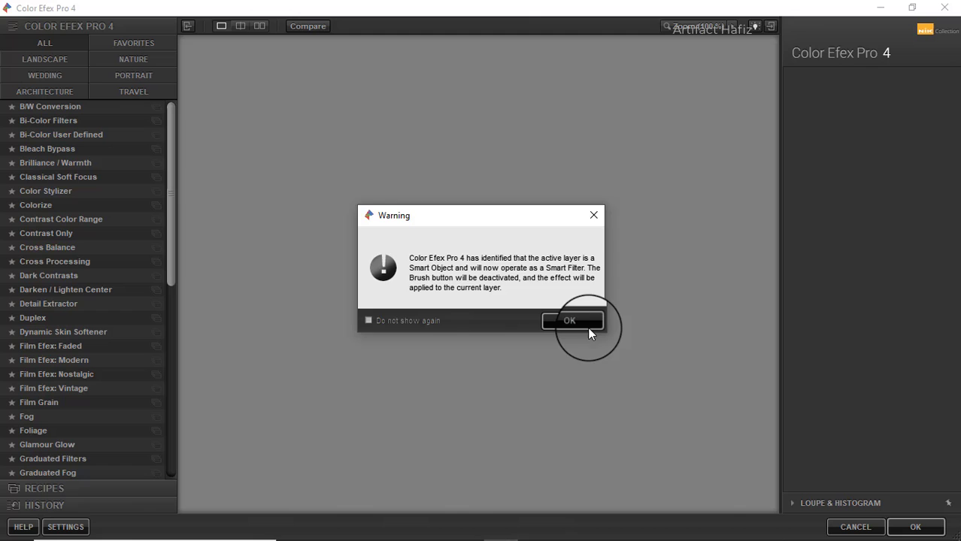
pyautogui.click(589, 329)
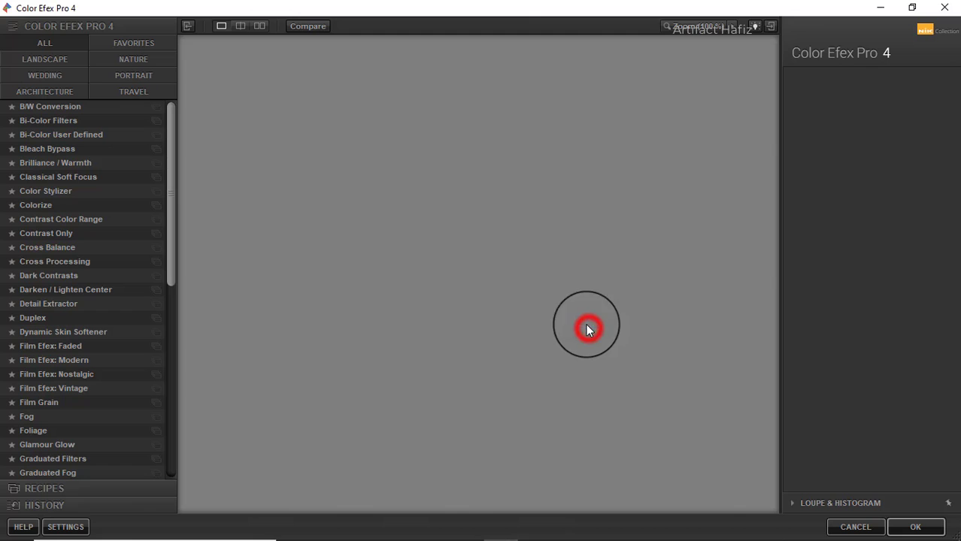
pyautogui.click(68, 262)
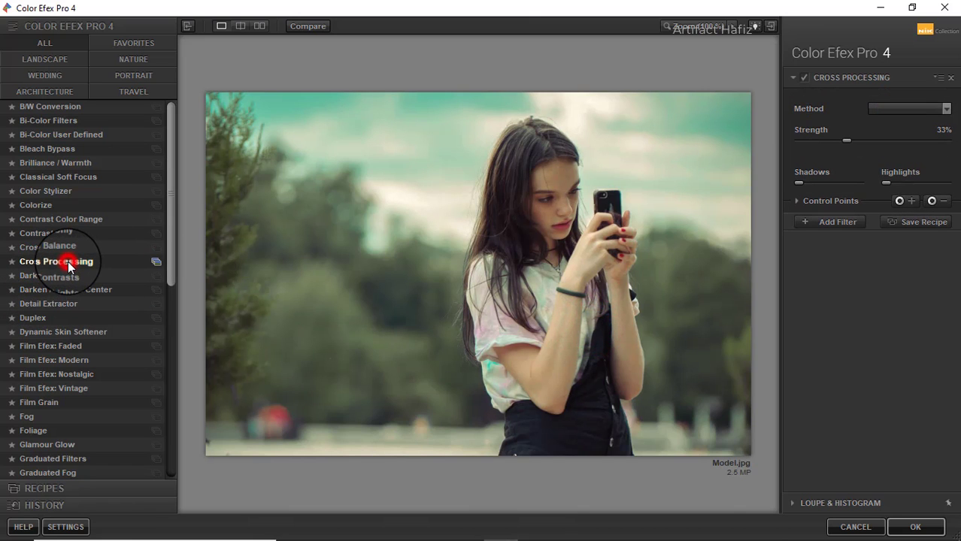
# Step: Set the Cross Processing method to T01 with 7% strength and apply the filter to Layer 1
pyautogui.click(908, 110)
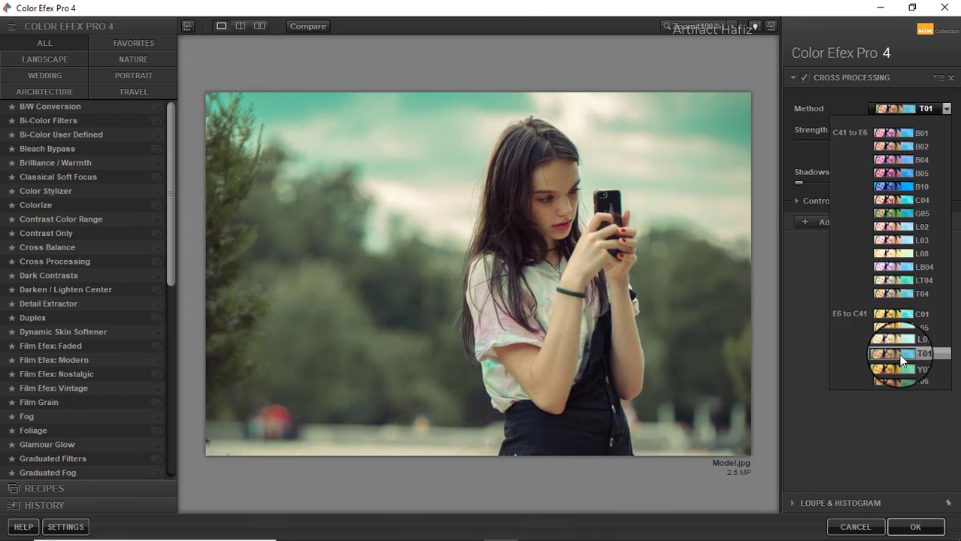
pyautogui.click(898, 354)
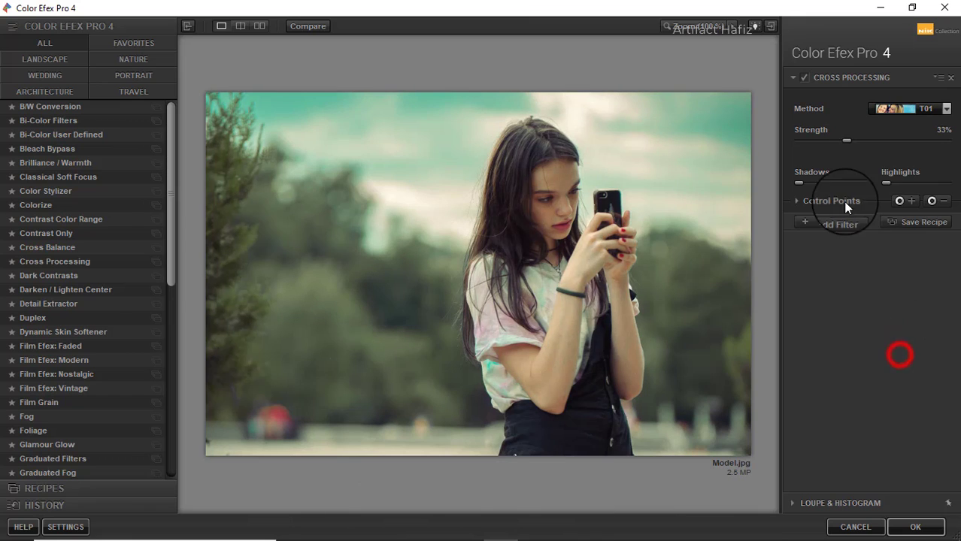
pyautogui.moveTo(842, 143); pyautogui.dragTo(813, 167)
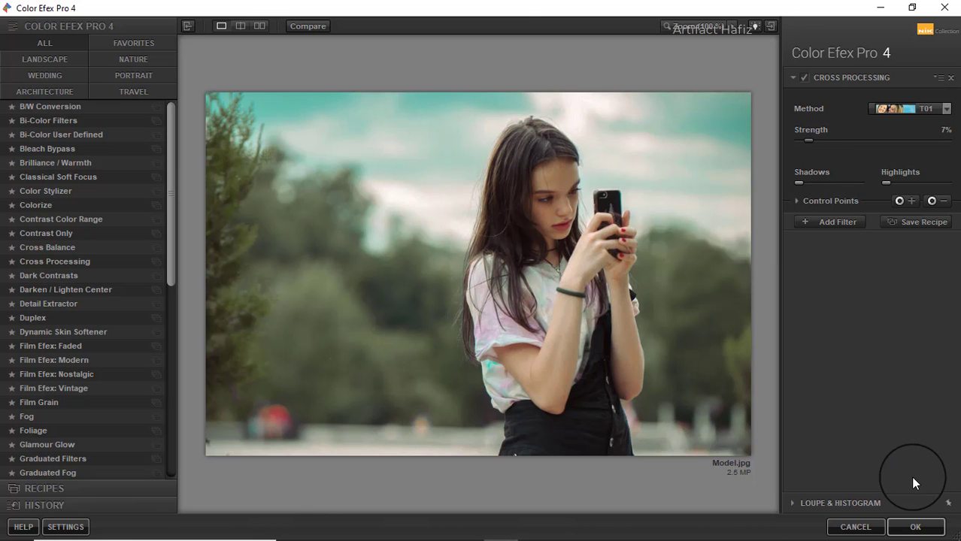
pyautogui.click(913, 527)
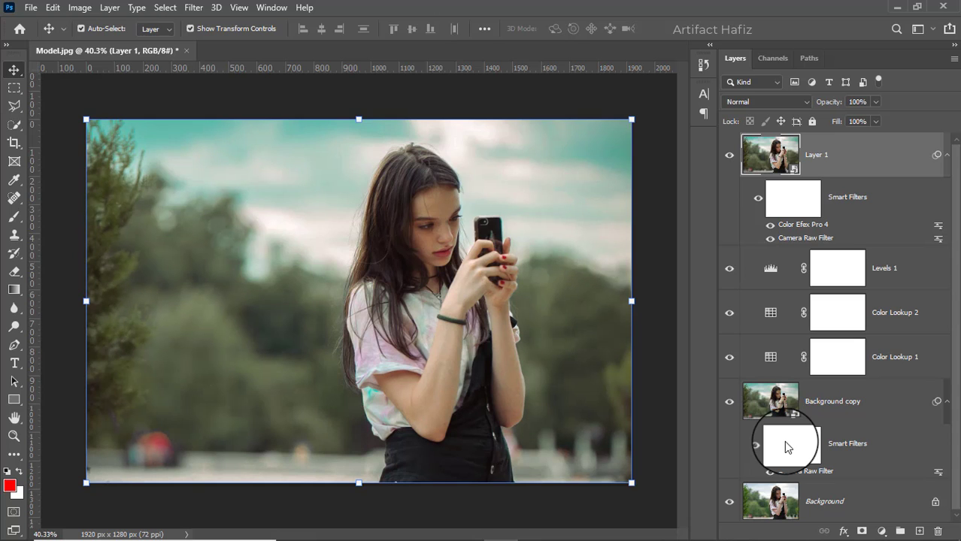
# Step: Compare the graded image with the original by isolating the Background layer and restoring all layers twice
pyautogui.scroll(-1, 785, 413)
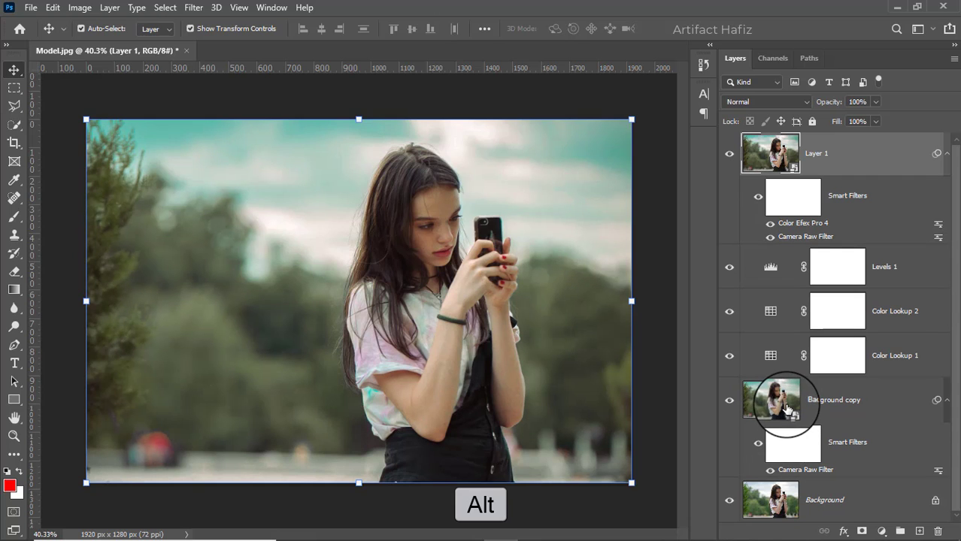
pyautogui.keyDown('alt'); pyautogui.click(728, 502); pyautogui.keyUp('alt')
pyautogui.keyDown('alt'); pyautogui.click(728, 501); pyautogui.keyUp('alt')
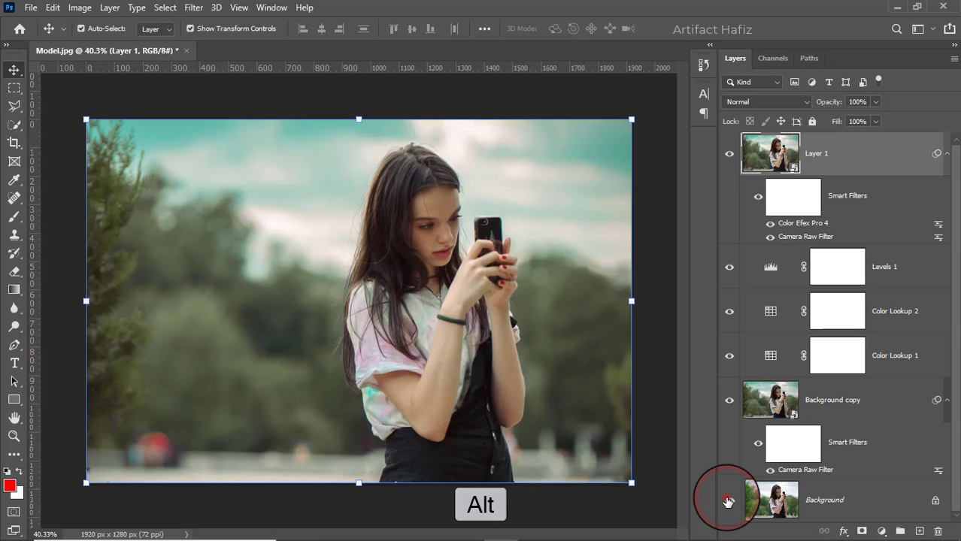
pyautogui.keyDown('alt'); pyautogui.click(728, 502); pyautogui.keyUp('alt')
pyautogui.keyDown('alt'); pyautogui.click(728, 501); pyautogui.keyUp('alt')
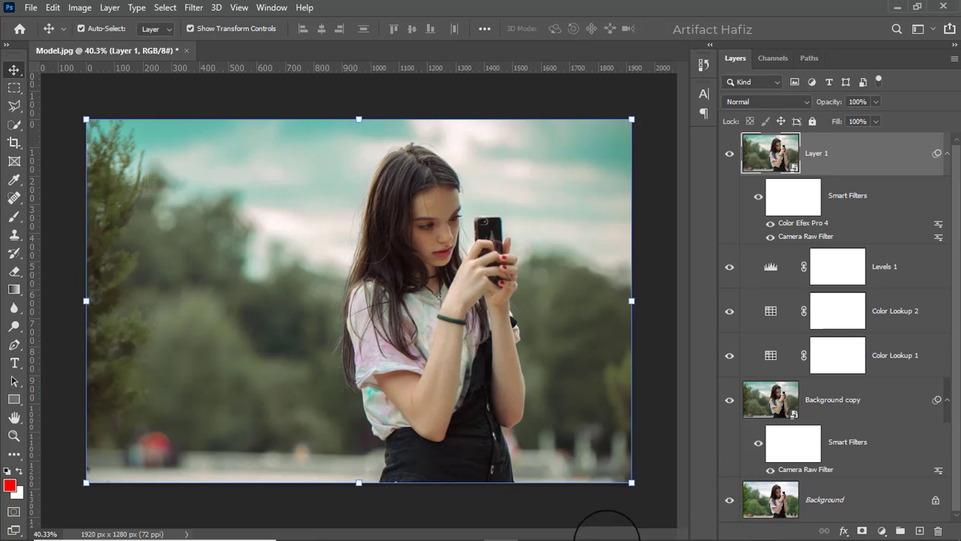